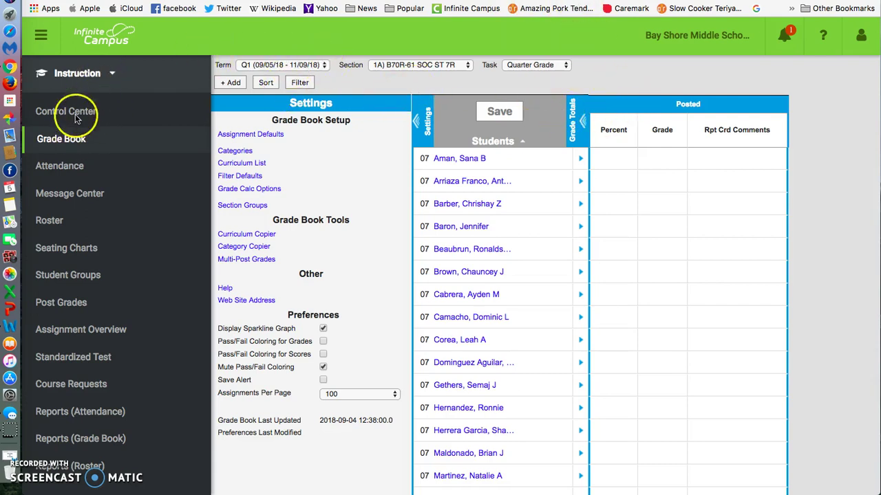
# Step: Open the Grade Book's grade calculation options and look over the terms and grading tasks
pyautogui.click(68, 139)
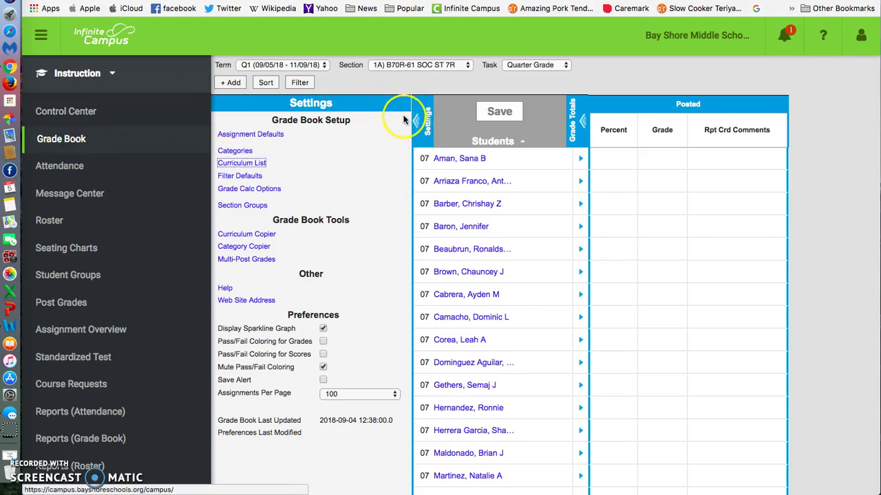
pyautogui.click(267, 192)
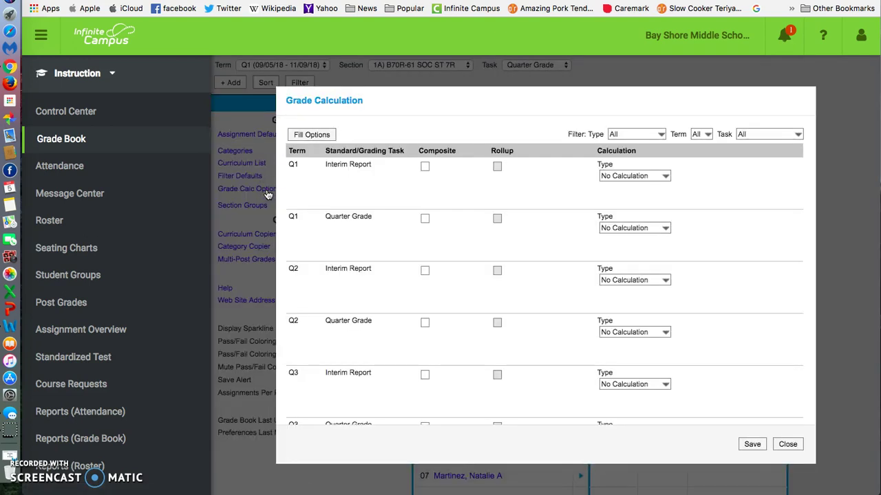
pyautogui.scroll(-3, 456, 122)
pyautogui.scroll(3, 455, 122)
pyautogui.scroll(-2, 455, 122)
pyautogui.scroll(2, 455, 122)
pyautogui.scroll(-1, 474, 174)
pyautogui.scroll(1, 474, 174)
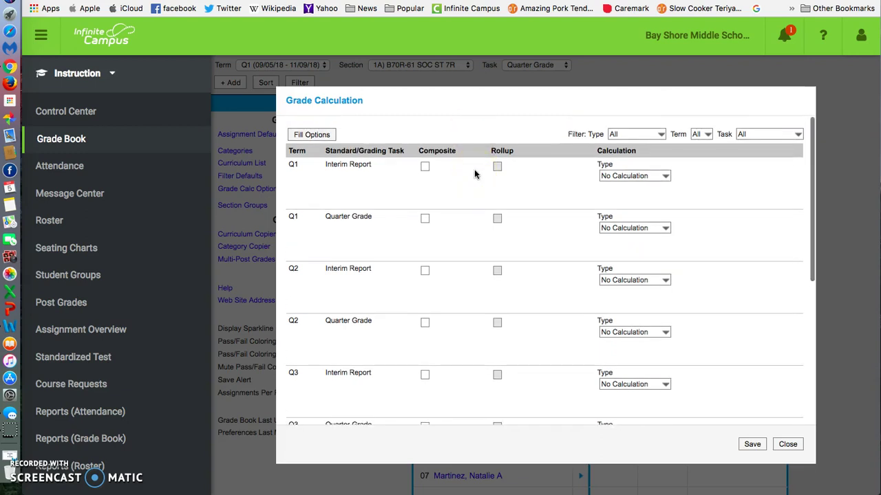
# Step: Set the Q1 Quarter Grade to In Progress Grade with the Grd Book grading scale and weighted categories
pyautogui.scroll(-1, 475, 174)
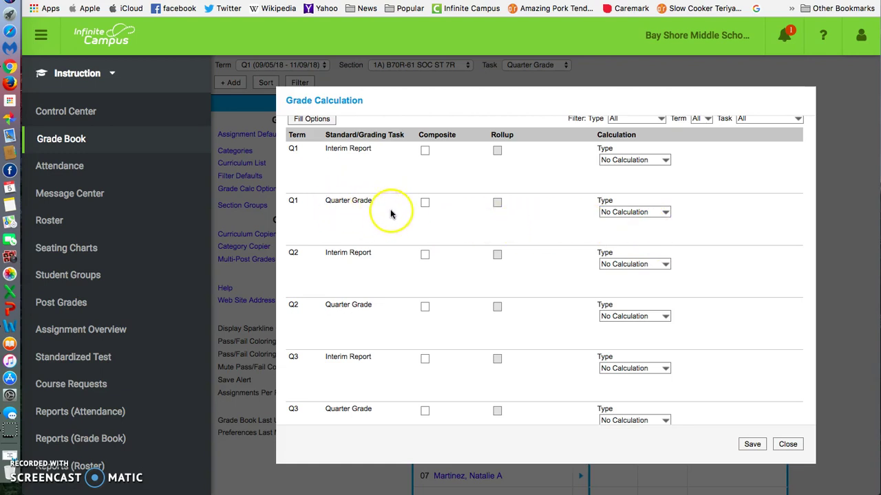
pyautogui.click(644, 214)
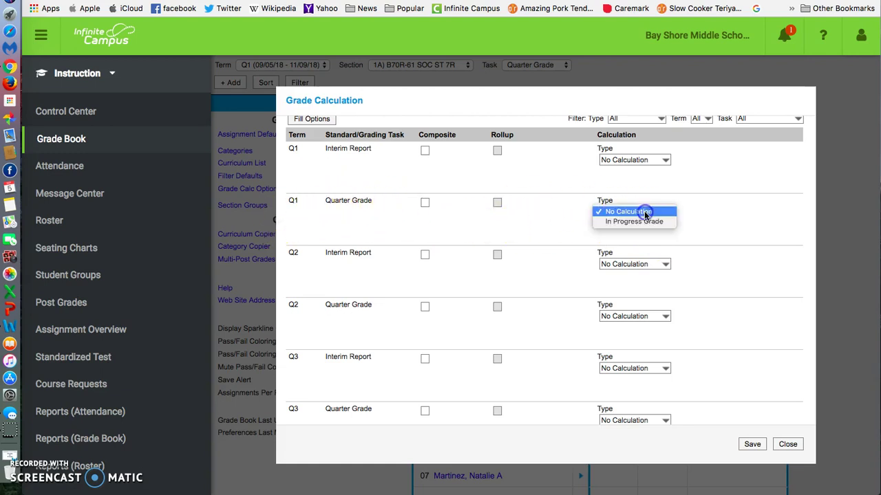
pyautogui.click(644, 219)
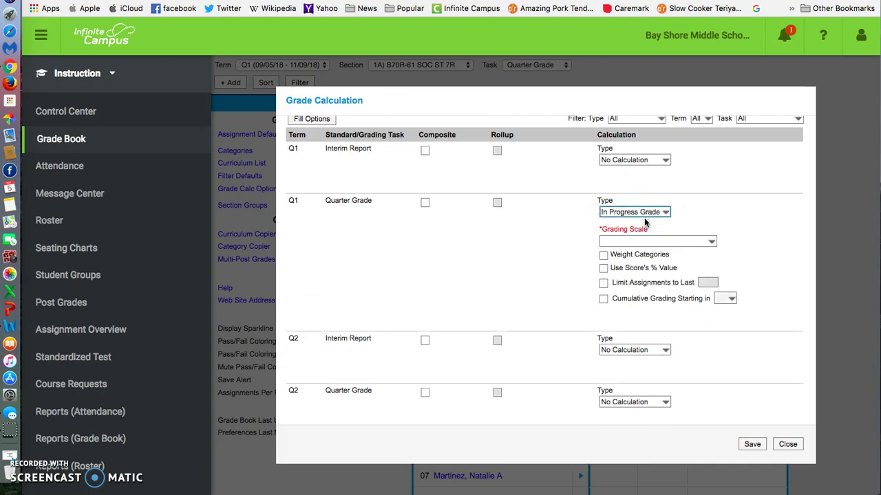
pyautogui.click(650, 240)
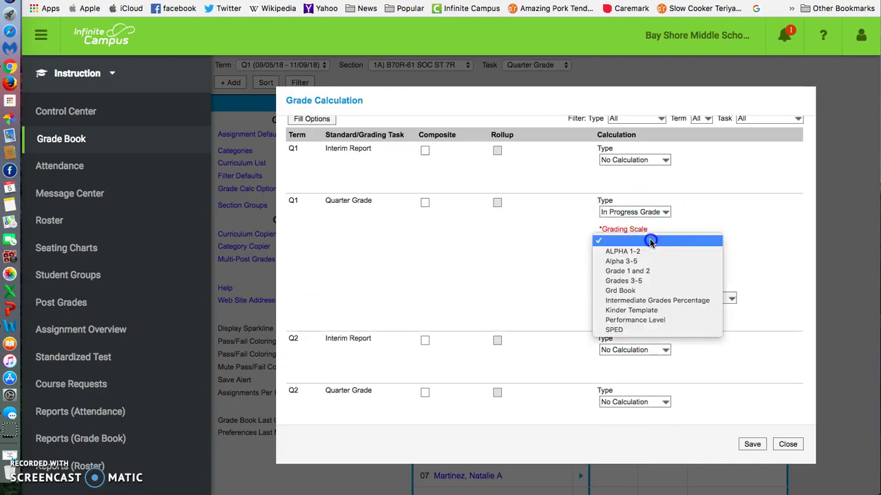
pyautogui.click(647, 291)
pyautogui.scroll(-2, 561, 252)
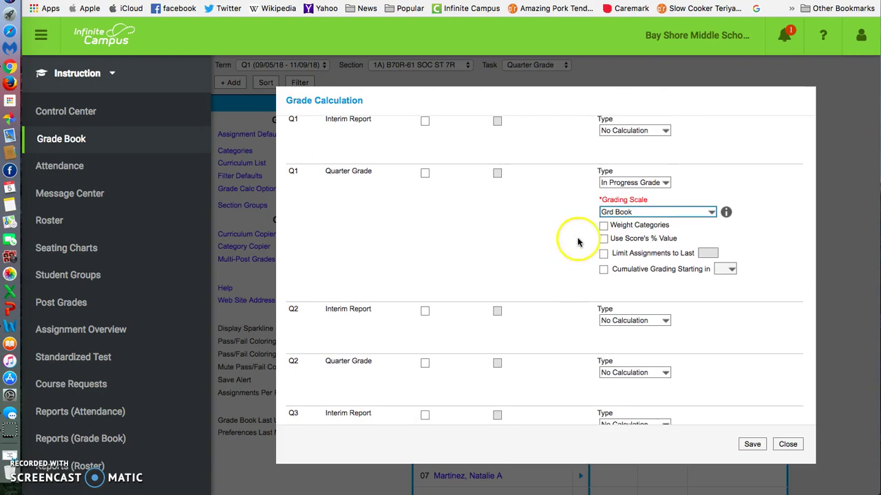
pyautogui.click(604, 225)
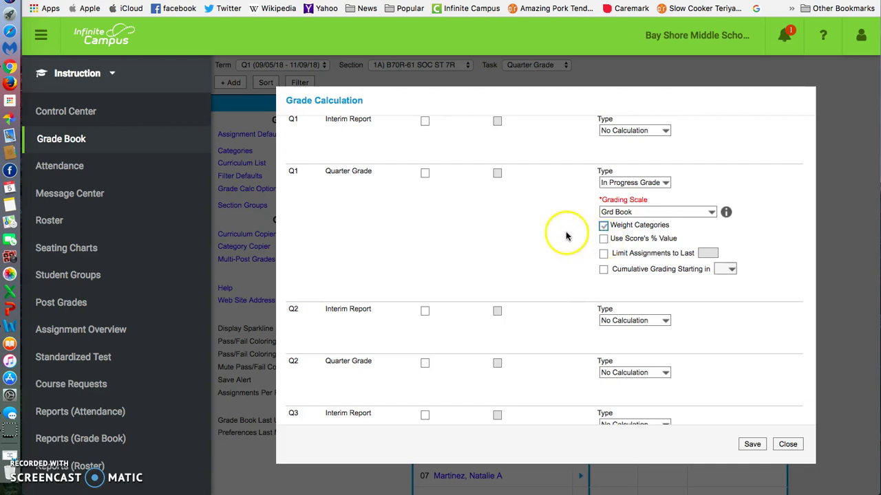
# Step: Set the Q2 Quarter Grade to In Progress Grade with the Grd Book grading scale and weighted categories
pyautogui.scroll(-1, 566, 237)
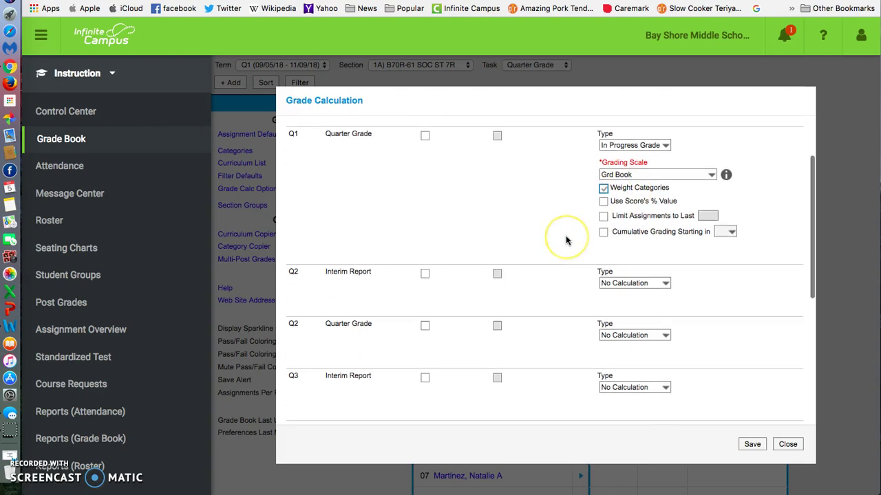
pyautogui.scroll(-1, 566, 240)
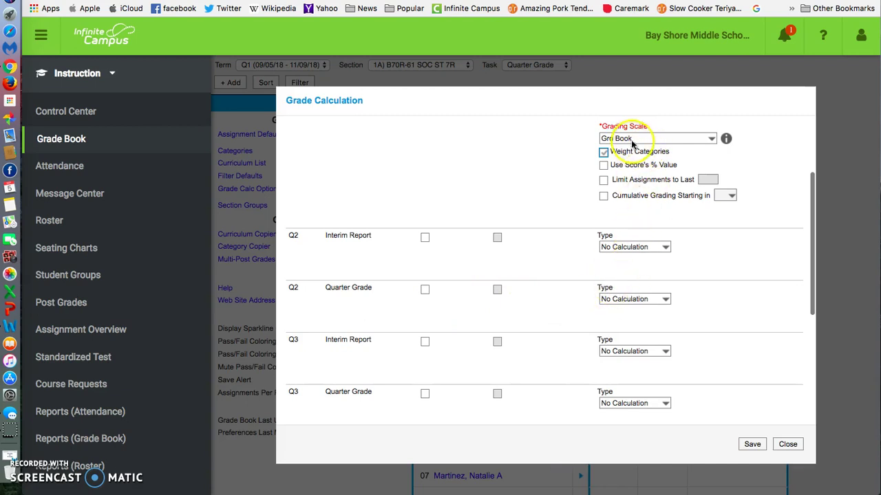
pyautogui.click(608, 299)
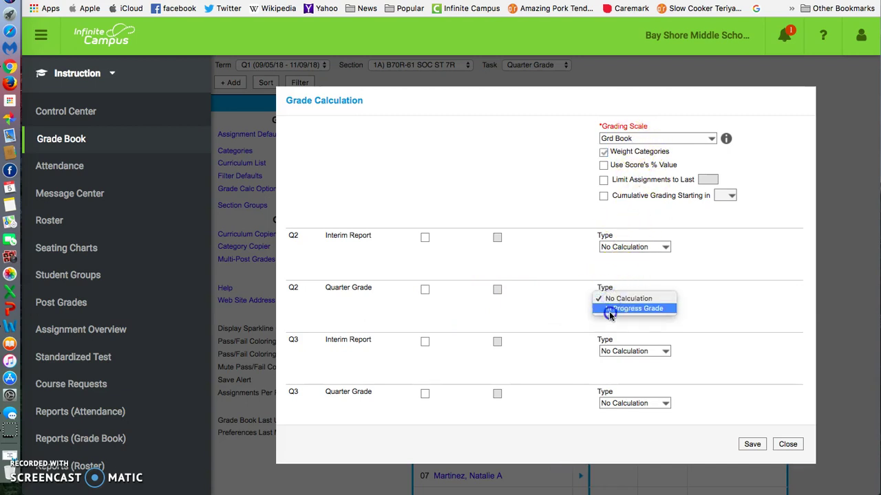
pyautogui.click(610, 309)
pyautogui.scroll(-2, 609, 316)
pyautogui.click(629, 260)
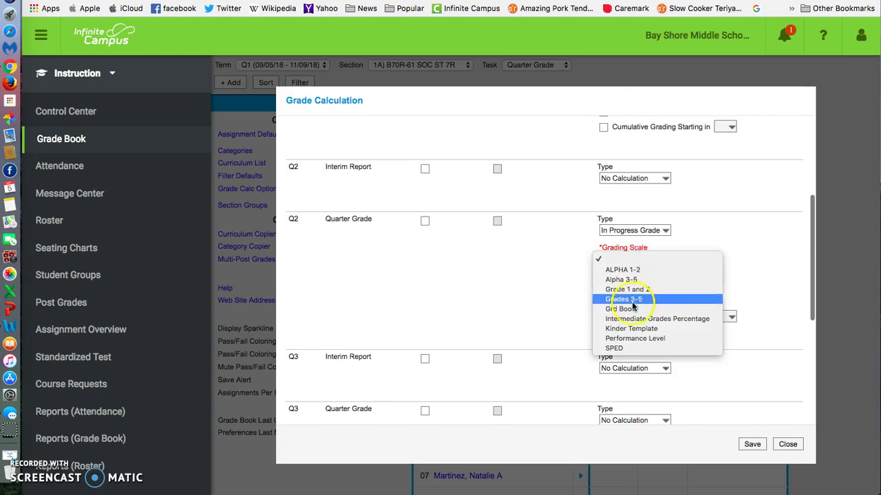
pyautogui.click(630, 309)
pyautogui.click(604, 271)
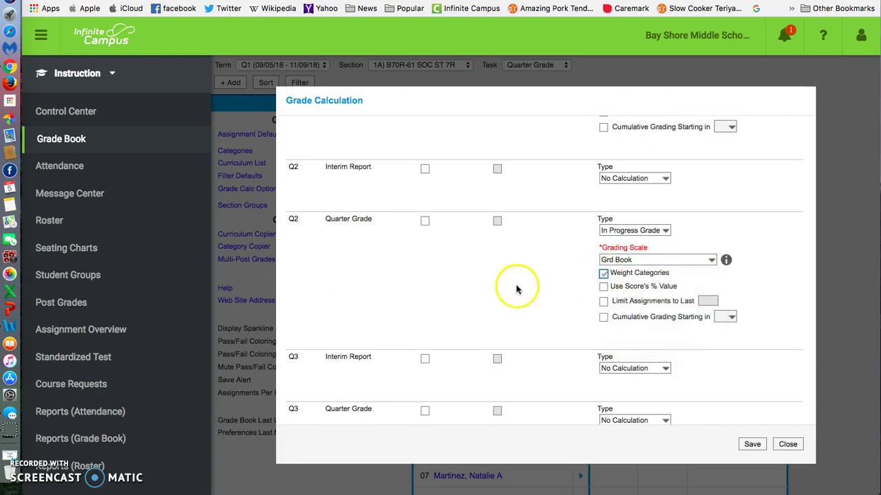
# Step: Set the Q3 Quarter Grade to In Progress Grade with the Grd Book grading scale and weighted categories
pyautogui.scroll(-3, 516, 290)
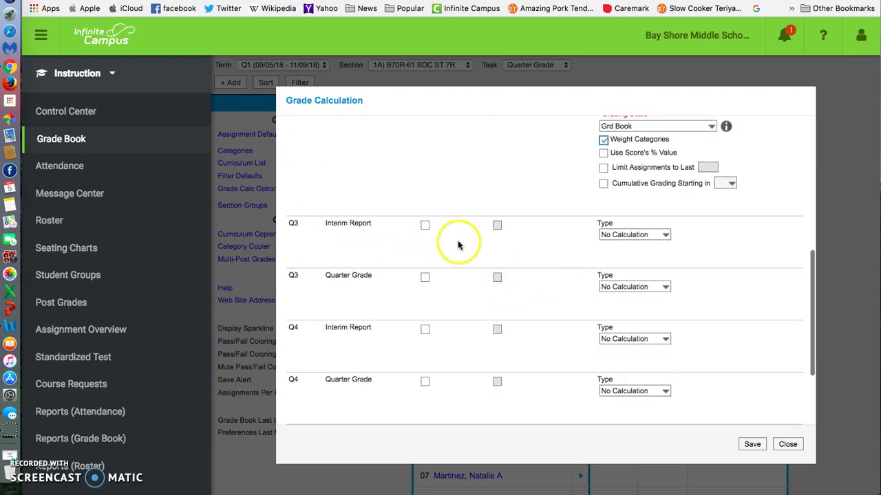
pyautogui.scroll(-1, 614, 256)
pyautogui.scroll(-1, 614, 257)
pyautogui.click(617, 261)
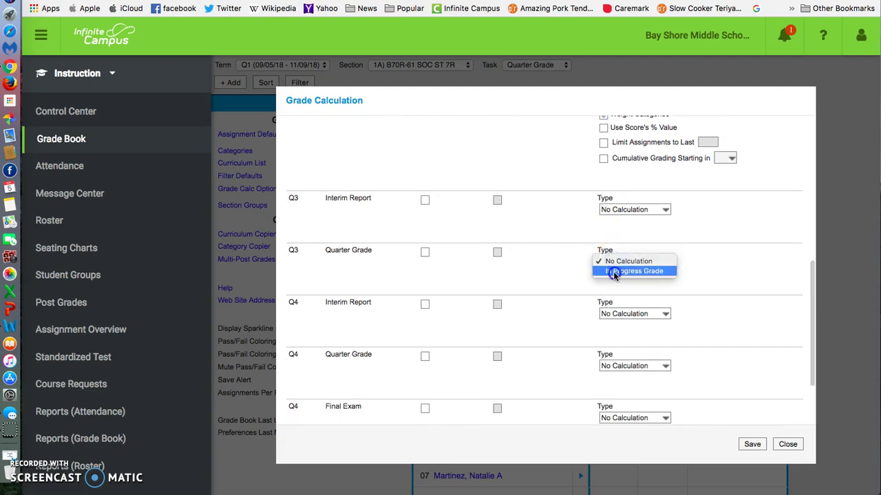
pyautogui.click(614, 271)
pyautogui.click(615, 292)
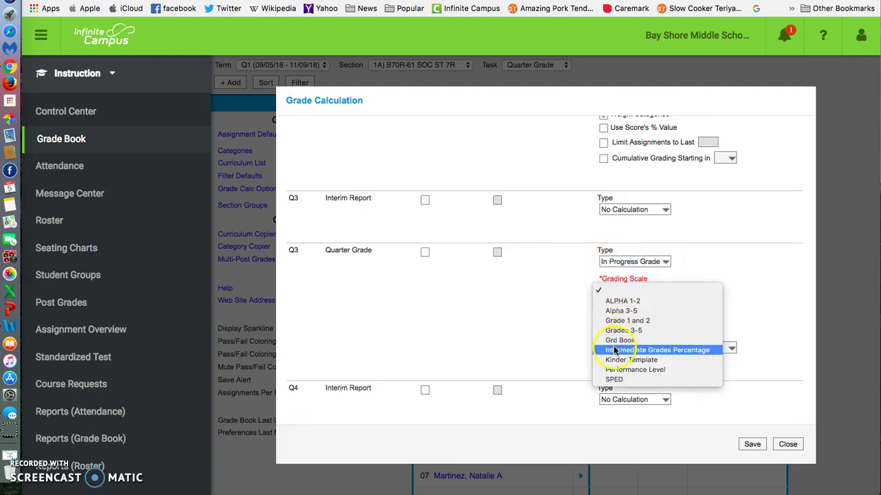
pyautogui.click(612, 341)
pyautogui.click(604, 304)
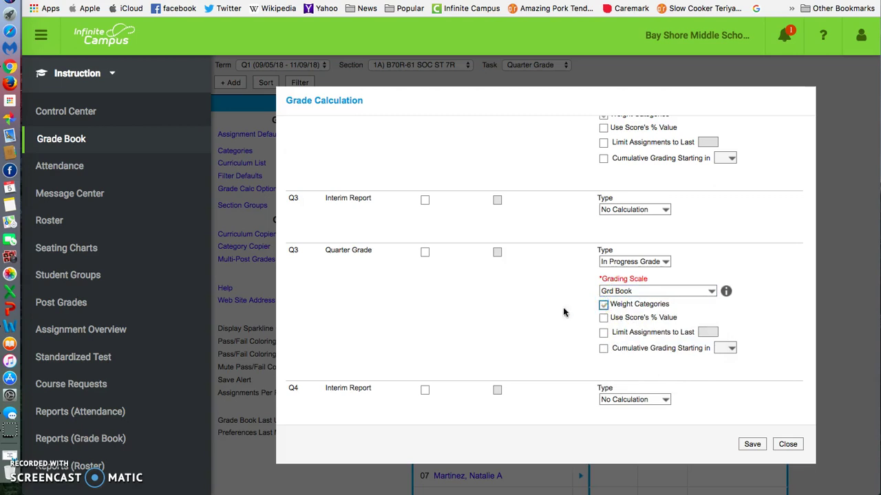
# Step: Set the Q4 Quarter Grade to In Progress Grade with the Grd Book grading scale and weighted categories
pyautogui.scroll(-5, 530, 317)
pyautogui.click(604, 329)
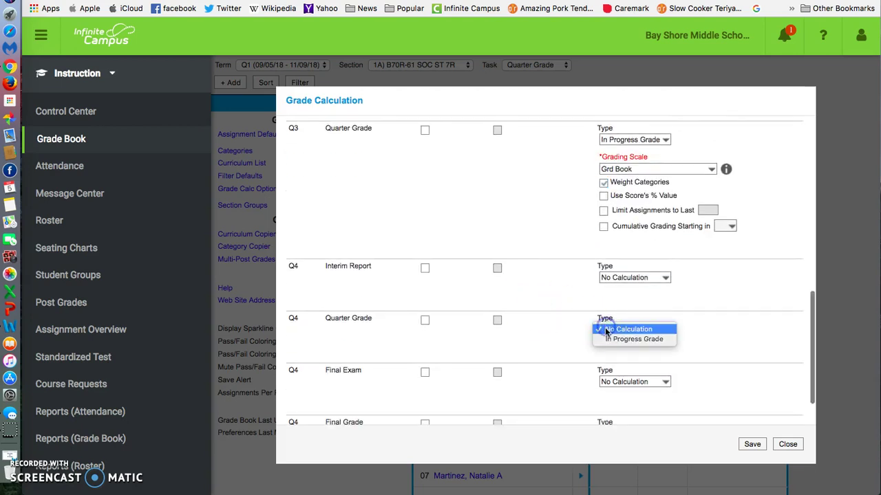
pyautogui.click(606, 340)
pyautogui.click(616, 360)
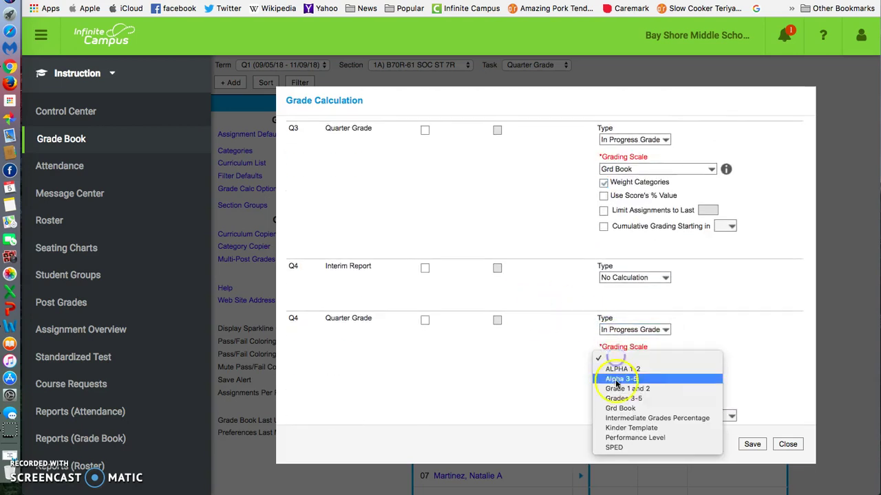
pyautogui.click(606, 409)
pyautogui.click(604, 373)
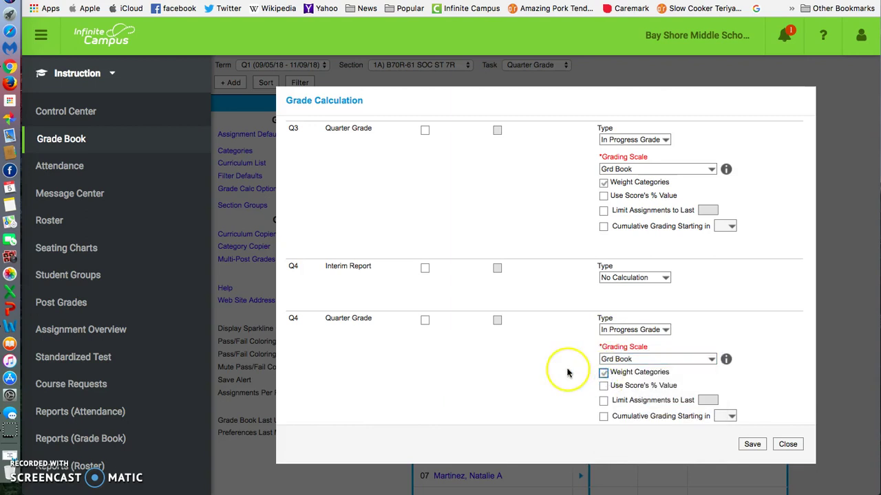
# Step: Set the Q4 Final Exam calculation to In Progress Grade with the Grd Book grading scale
pyautogui.scroll(-5, 564, 370)
pyautogui.click(614, 333)
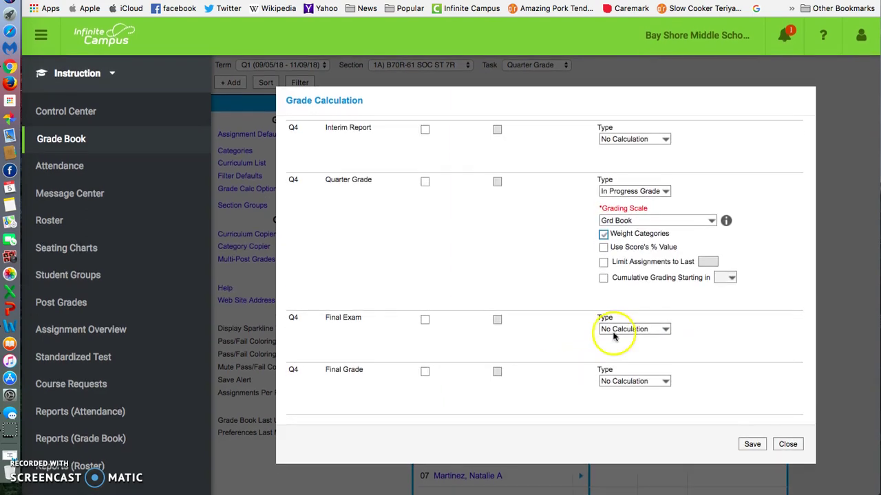
pyautogui.click(621, 331)
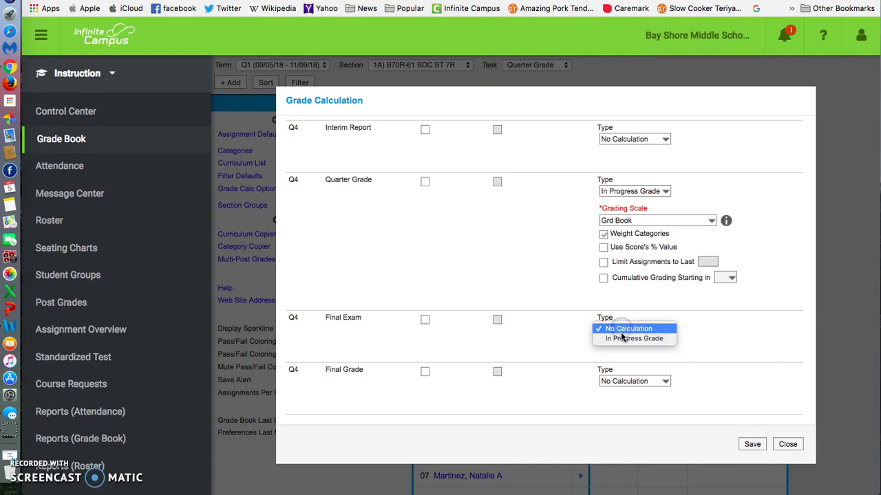
pyautogui.click(622, 339)
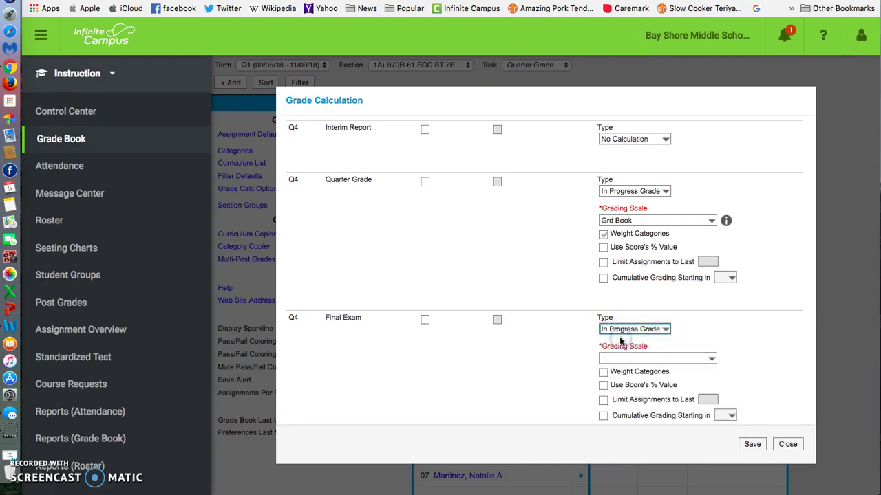
pyautogui.click(624, 358)
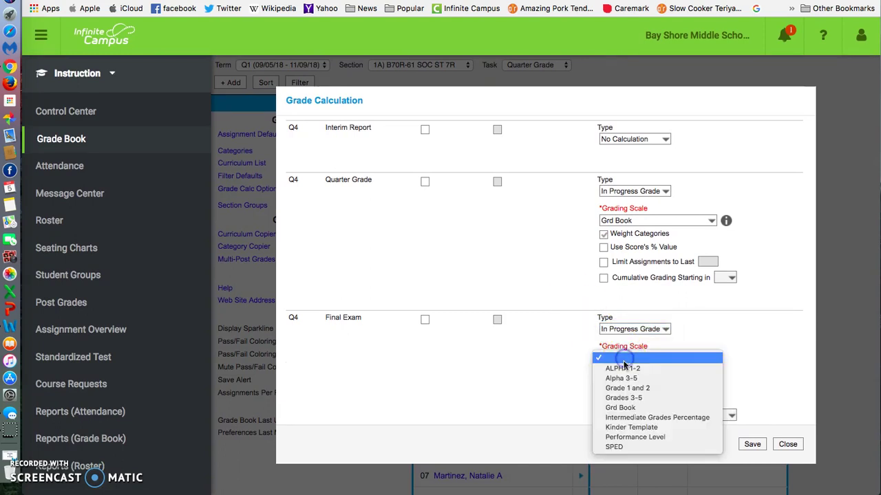
pyautogui.click(622, 408)
# Step: Review the quarter grade settings and enable Weight Categories for the Q4 Final Exam
pyautogui.scroll(5, 547, 265)
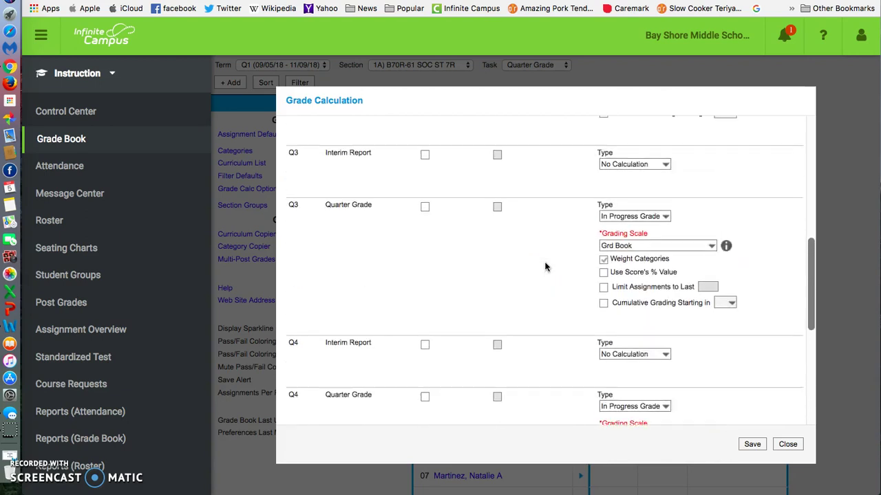
pyautogui.scroll(3, 545, 267)
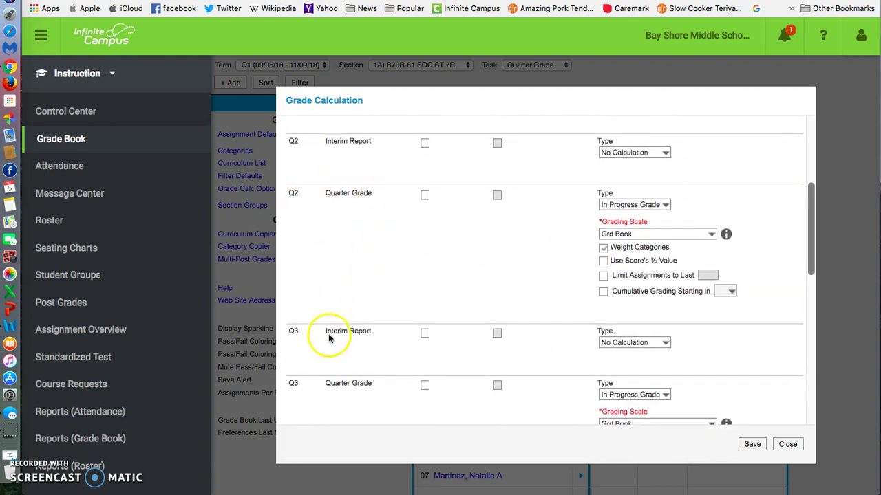
pyautogui.scroll(-6, 444, 400)
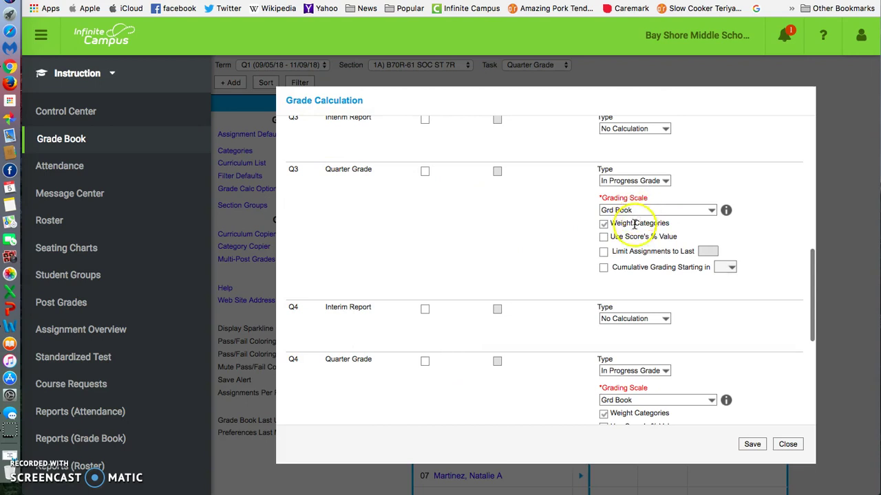
pyautogui.scroll(-3, 532, 281)
pyautogui.scroll(-1, 532, 282)
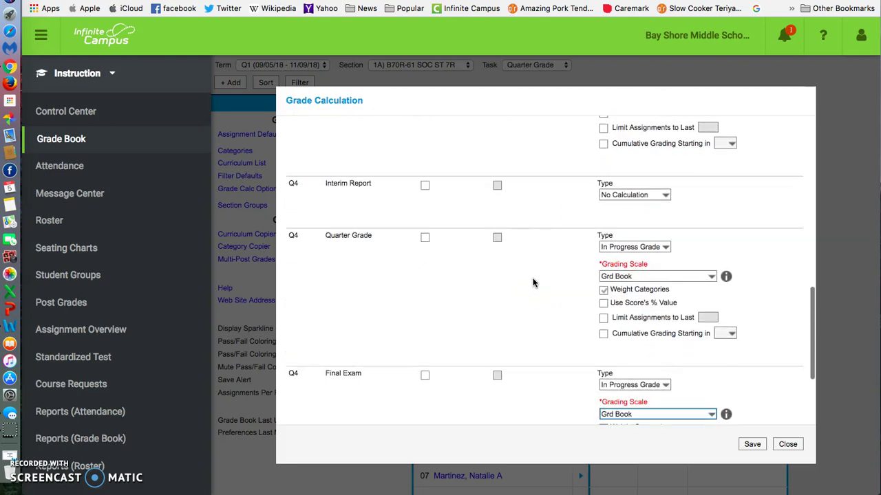
pyautogui.scroll(-1, 532, 282)
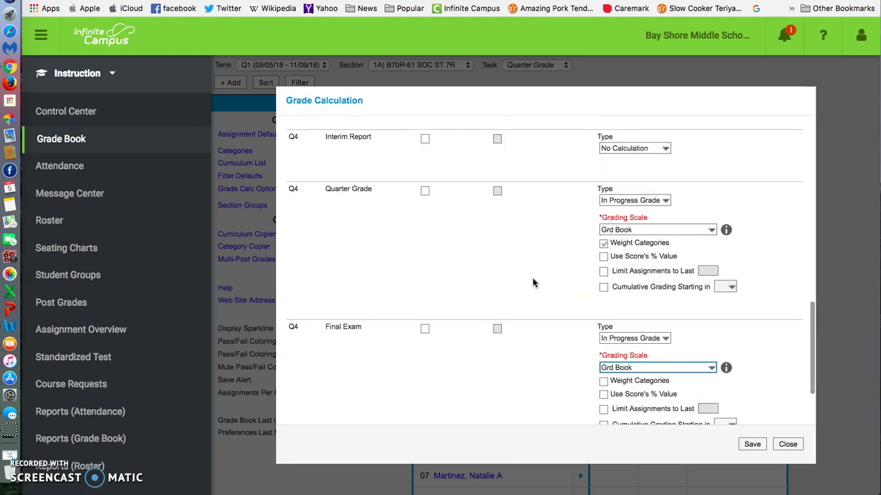
pyautogui.scroll(-2, 532, 281)
pyautogui.scroll(-1, 532, 281)
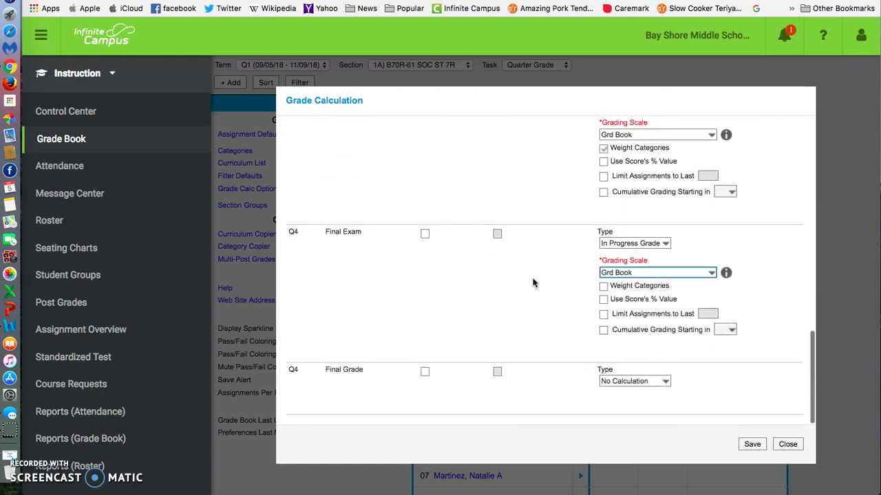
pyautogui.click(603, 287)
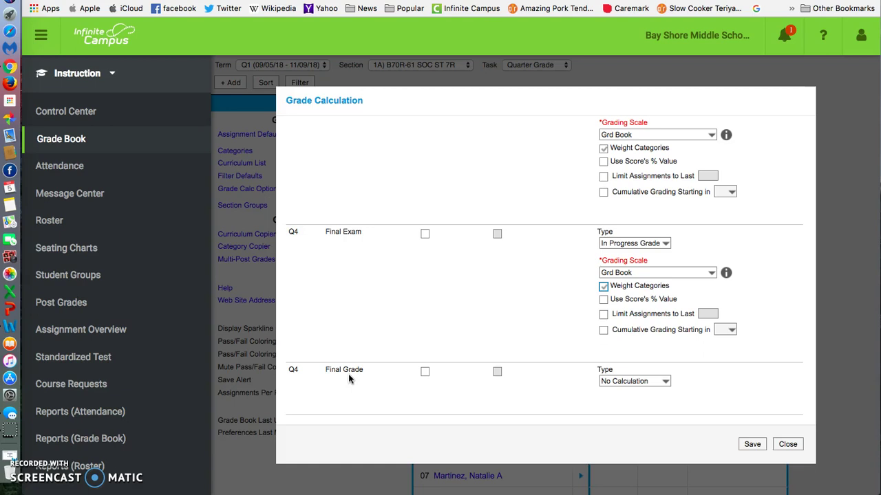
# Step: Make the Q4 Final Grade a composite grade and provide five empty child task rows for it
pyautogui.click(425, 372)
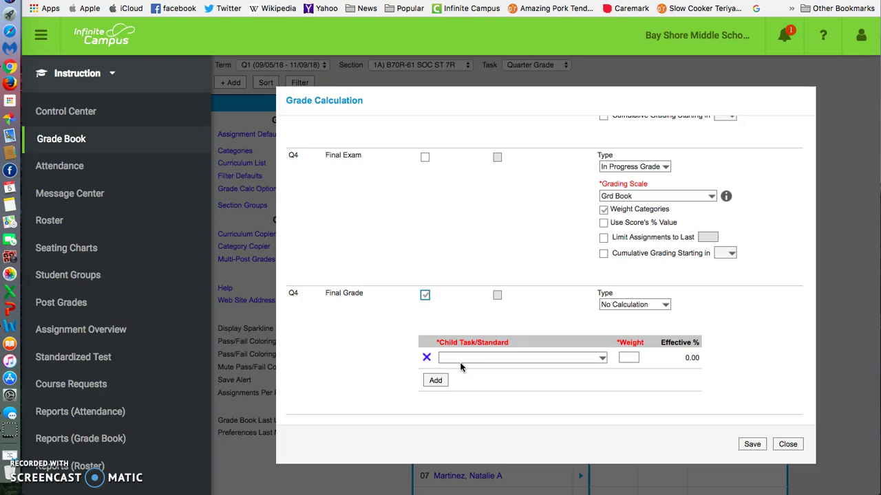
pyautogui.click(461, 360)
pyautogui.click(436, 381)
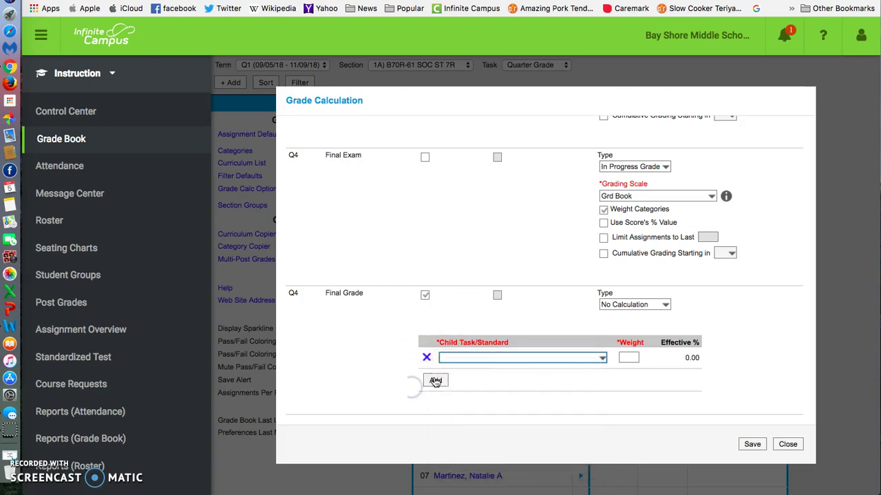
pyautogui.click(435, 399)
pyautogui.click(434, 382)
pyautogui.click(435, 384)
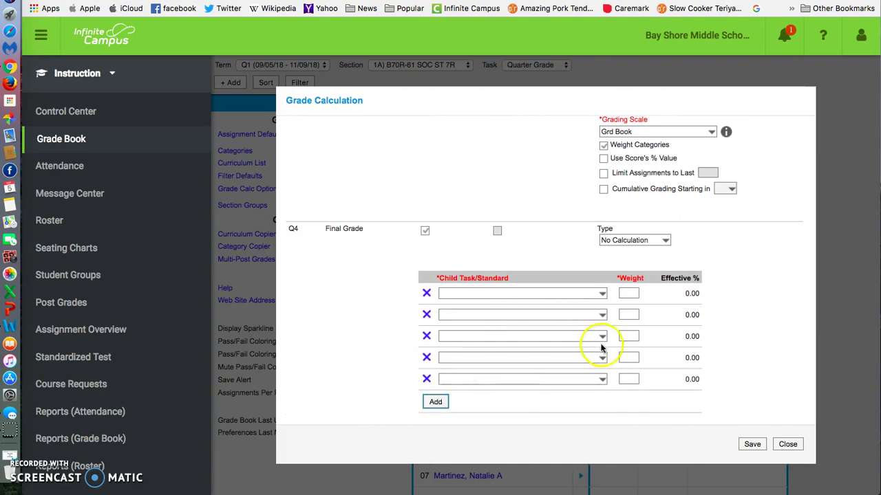
# Step: Assign the Q1, Q2, Q3 and Q4 Quarter Grades and the Q4 Final Exam as the Q4 Final Grade's five child tasks
pyautogui.click(602, 294)
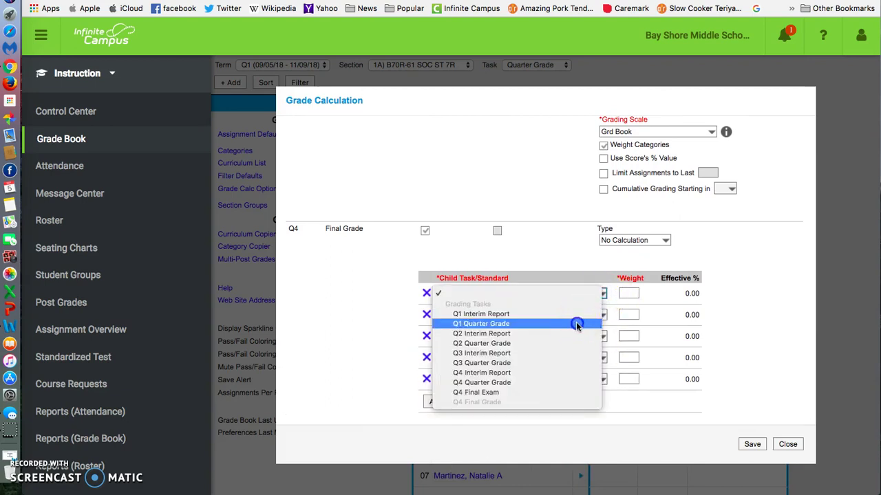
pyautogui.click(602, 323)
pyautogui.click(603, 317)
pyautogui.click(581, 366)
pyautogui.click(602, 337)
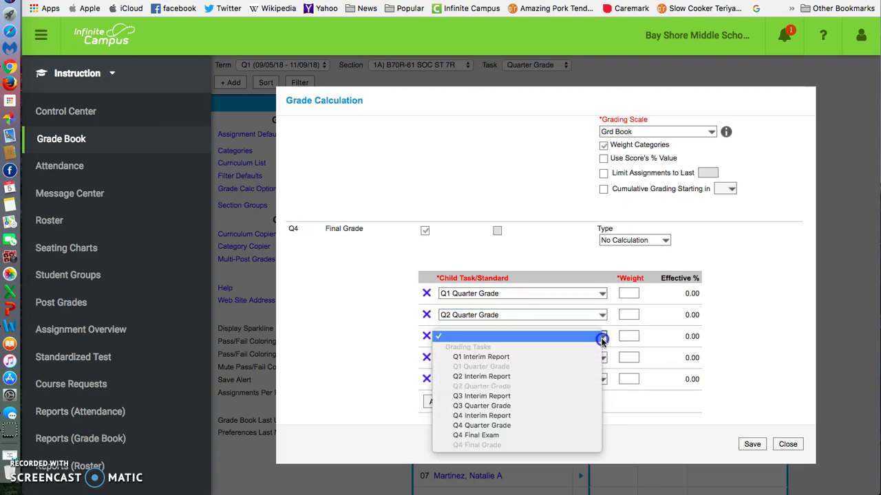
pyautogui.click(579, 407)
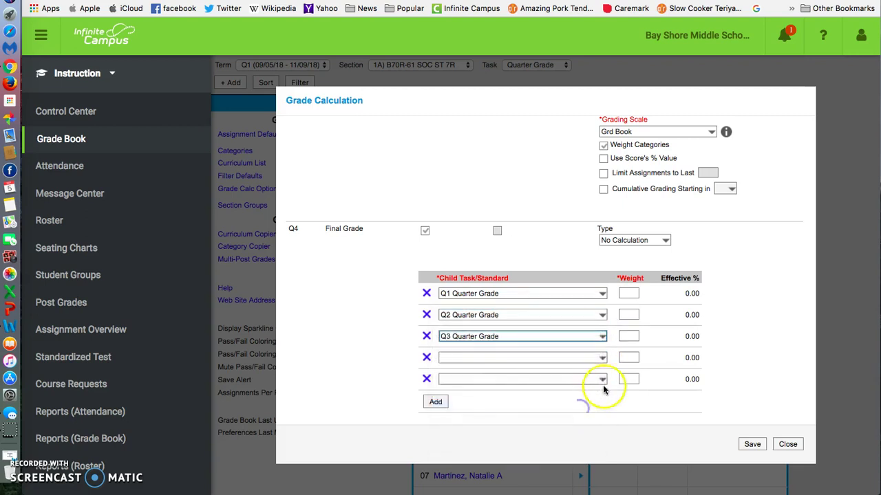
pyautogui.click(603, 358)
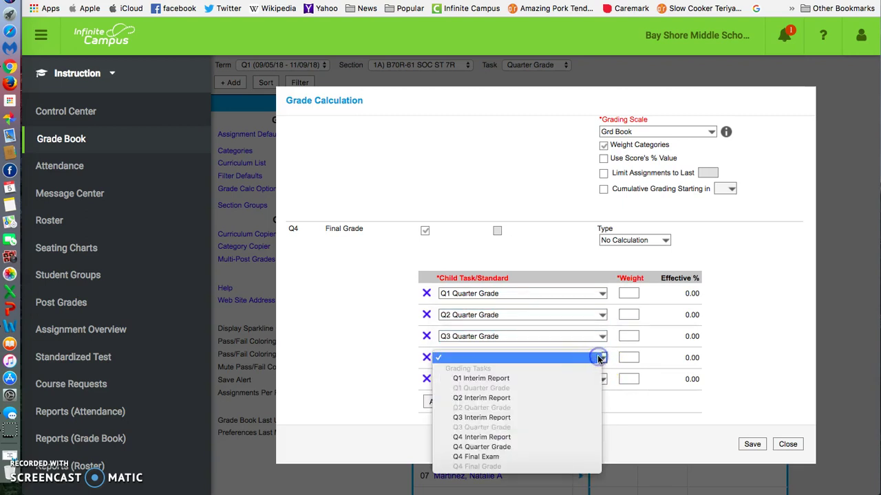
pyautogui.click(568, 448)
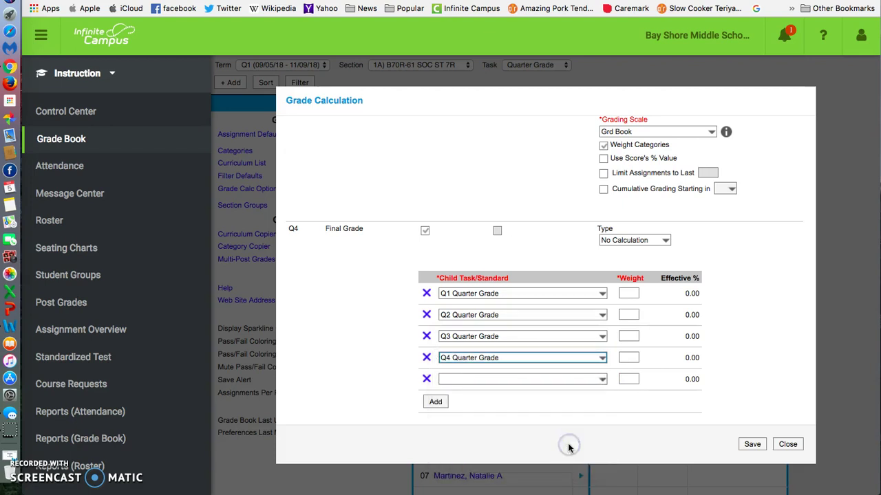
pyautogui.click(603, 379)
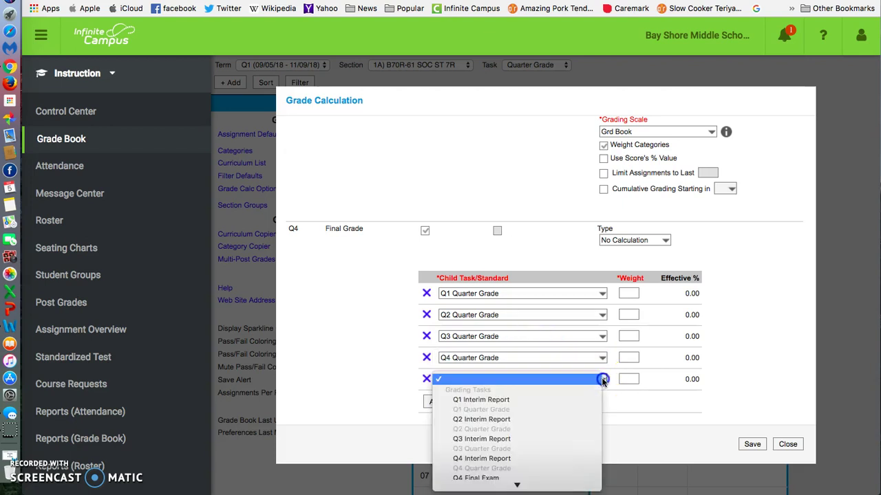
pyautogui.click(562, 476)
# Step: Give each of the five child tasks of the Q4 Final Grade a weight of 20 and save the grade calculation
pyautogui.scroll(-1, 621, 416)
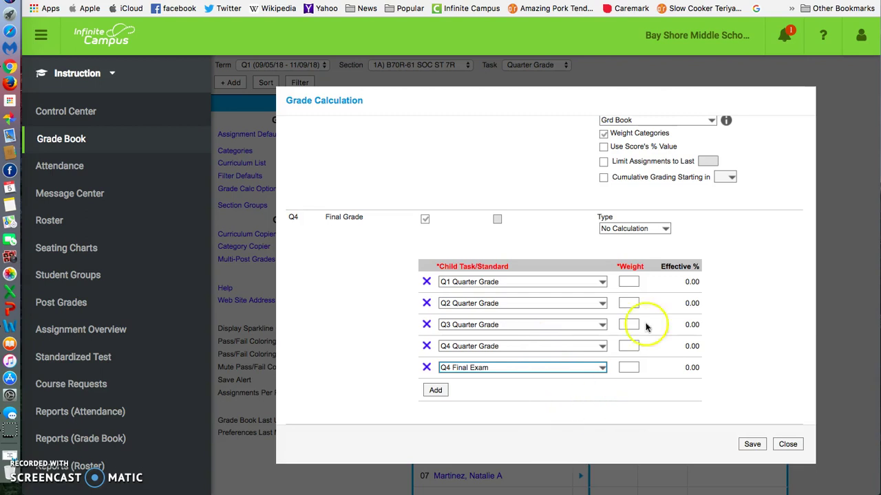
pyautogui.click(624, 282)
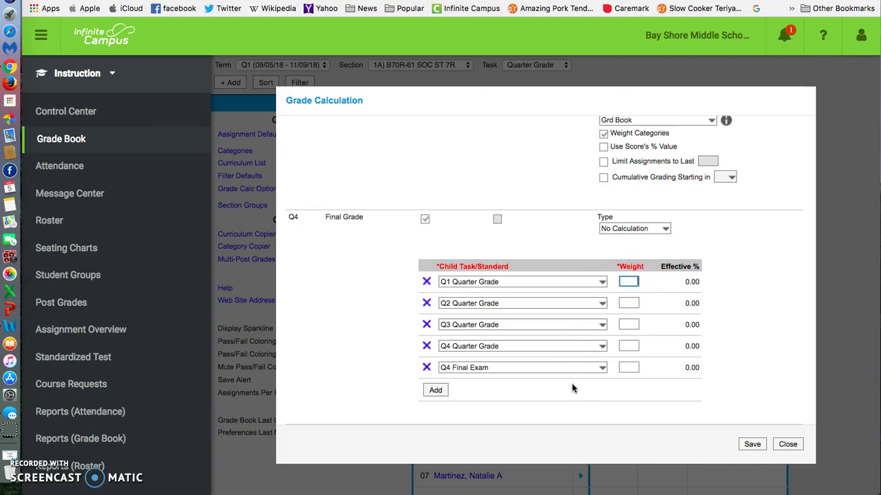
pyautogui.write('20')
pyautogui.click(628, 302)
pyautogui.write('20')
pyautogui.click(626, 325)
pyautogui.click(627, 346)
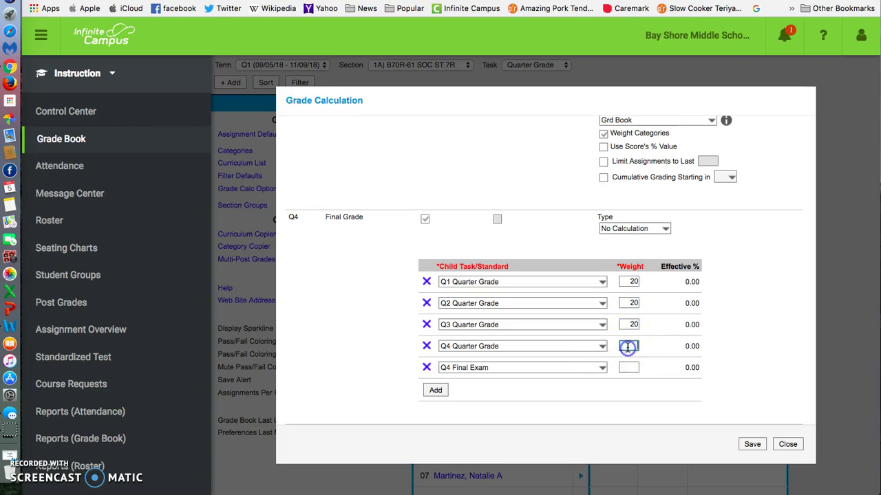
pyautogui.click(630, 367)
pyautogui.write('20')
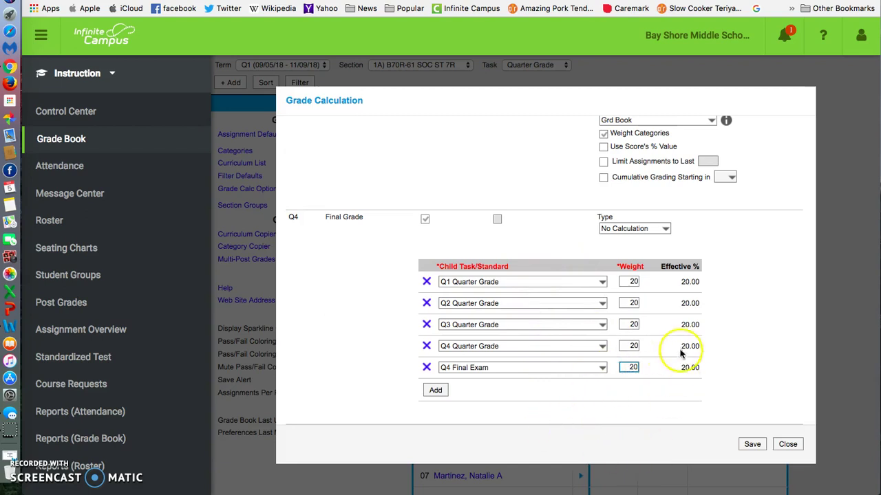
pyautogui.click(752, 444)
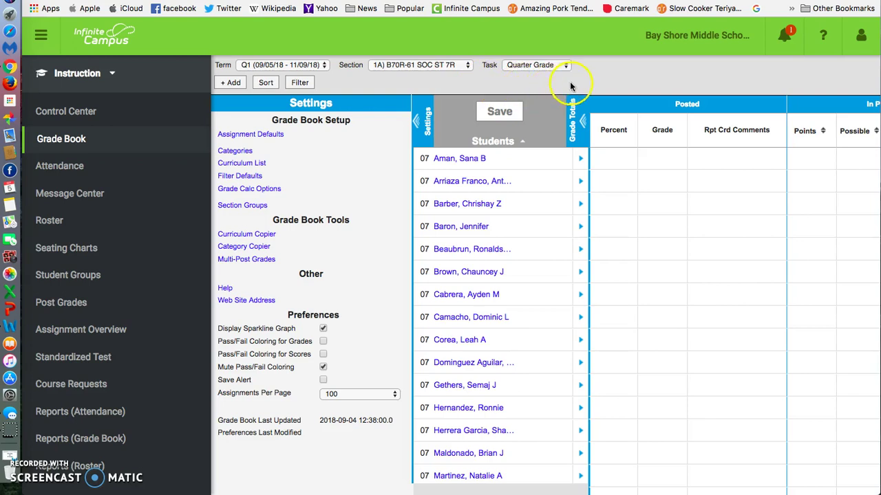
# Step: Check the In Progress columns and the saved grade calculation options, closing the options without changes
pyautogui.hscroll(5, 784, 172)
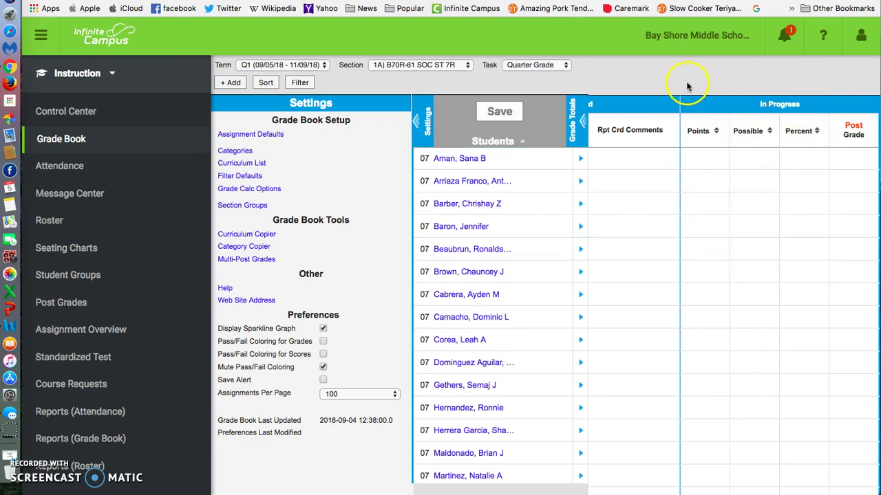
pyautogui.click(265, 191)
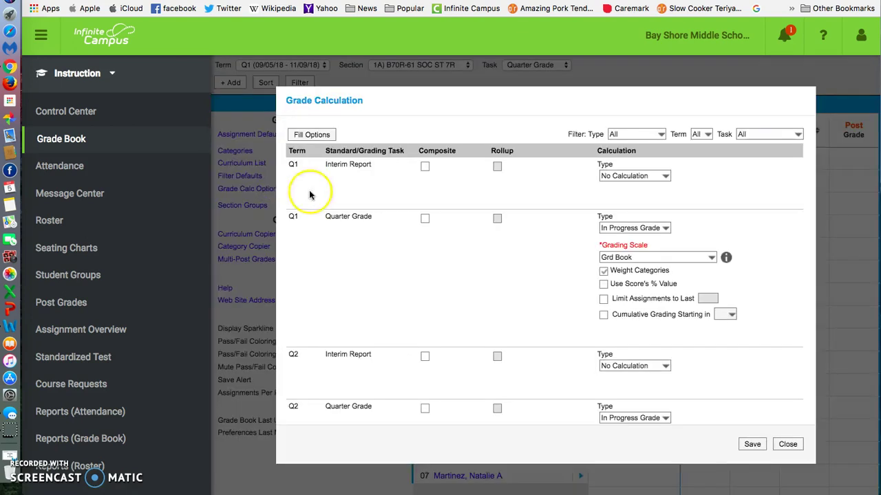
pyautogui.click(788, 445)
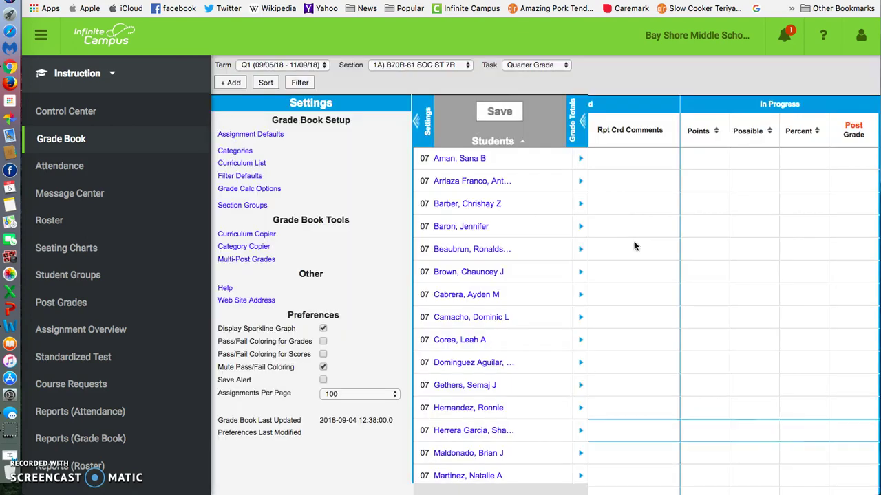
# Step: Look through the available class sections while keeping section 1A) B70R-61 SOC ST 7R selected
pyautogui.click(468, 65)
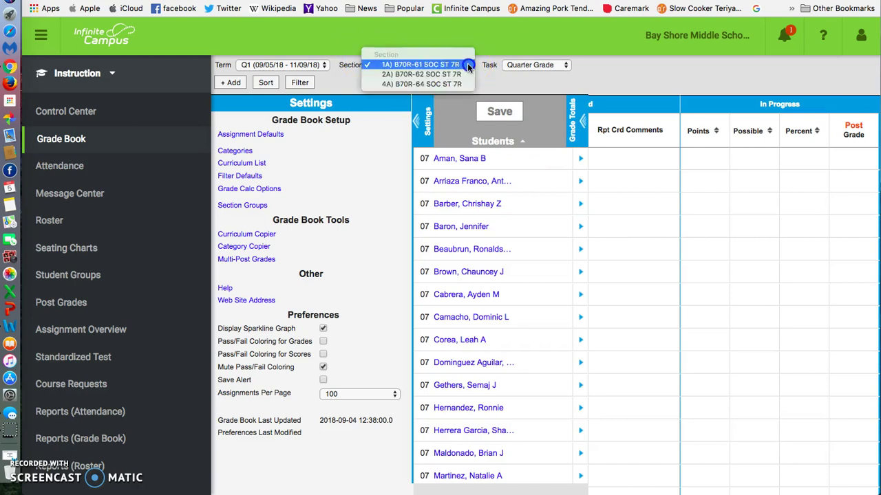
pyautogui.click(467, 57)
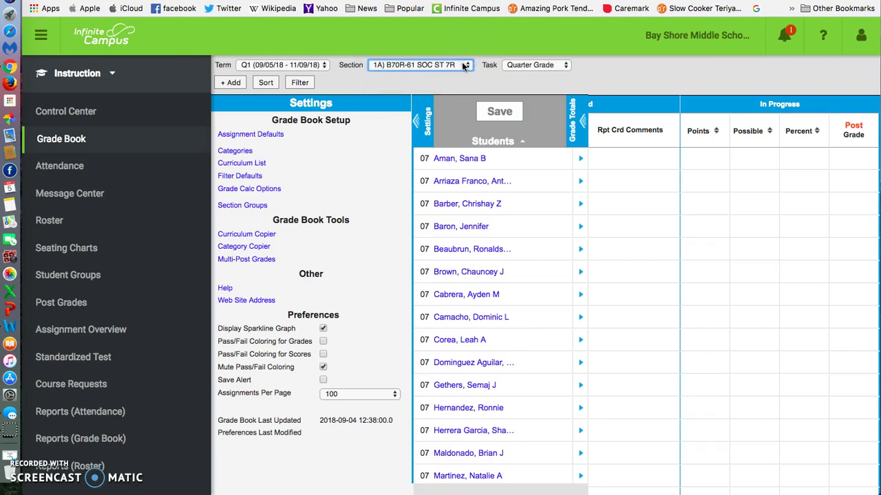
pyautogui.click(468, 64)
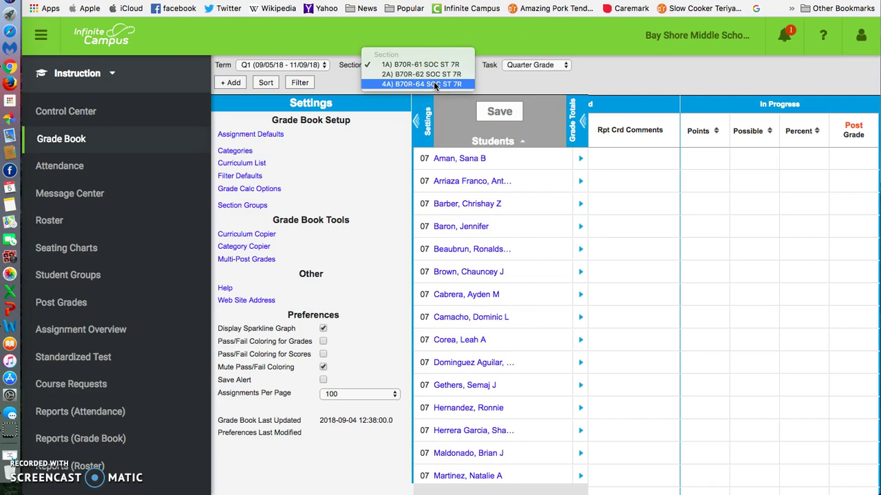
pyautogui.click(503, 86)
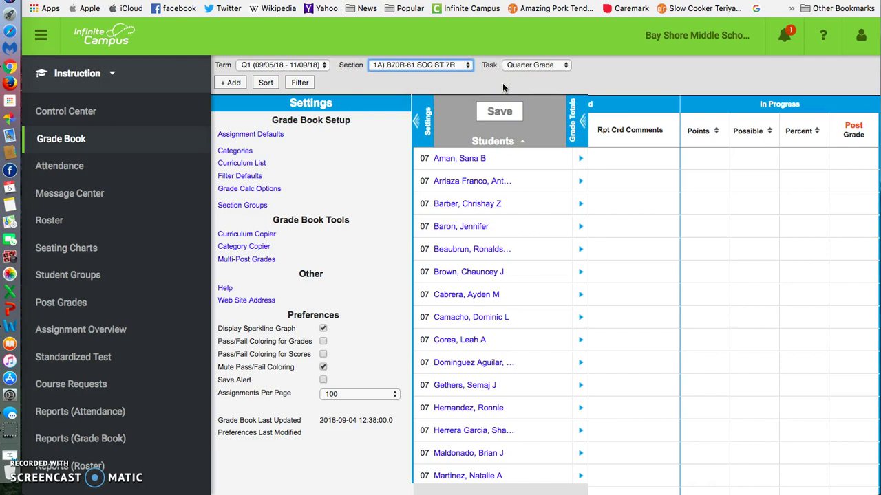
pyautogui.click(481, 88)
# Step: Create a category named Classwork and assign it to all three SOC ST 7R sections
pyautogui.click(235, 151)
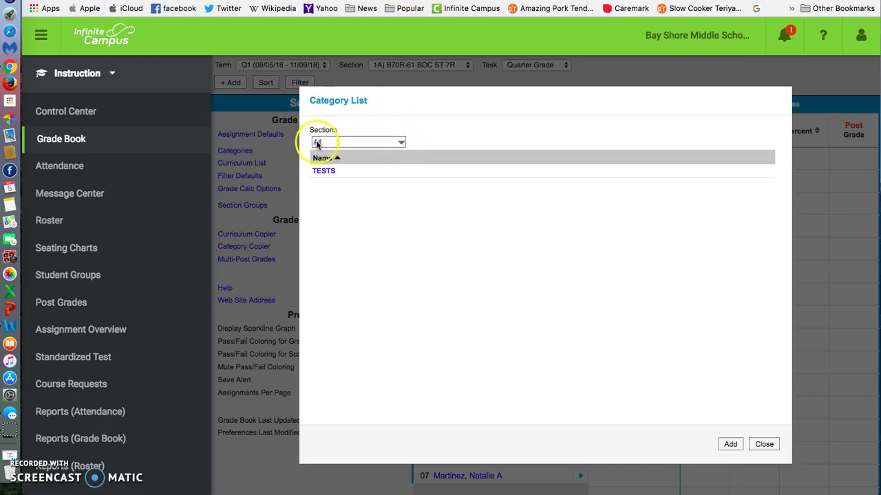
pyautogui.click(400, 143)
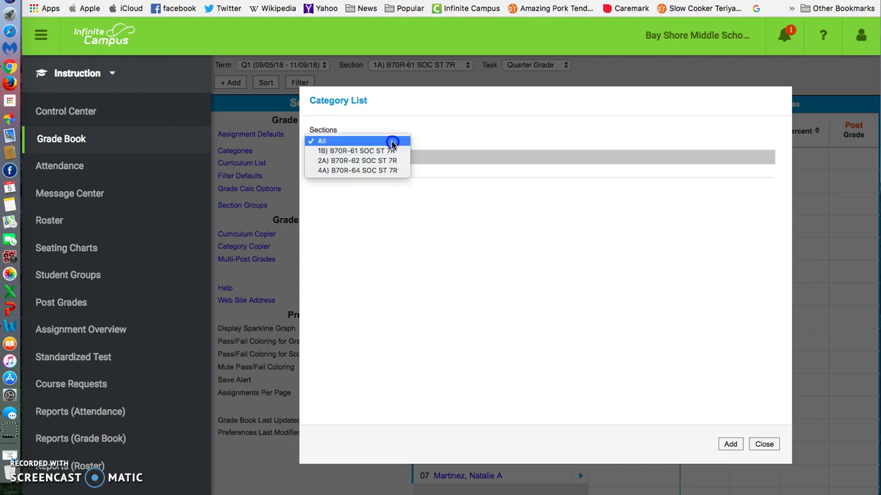
pyautogui.click(393, 144)
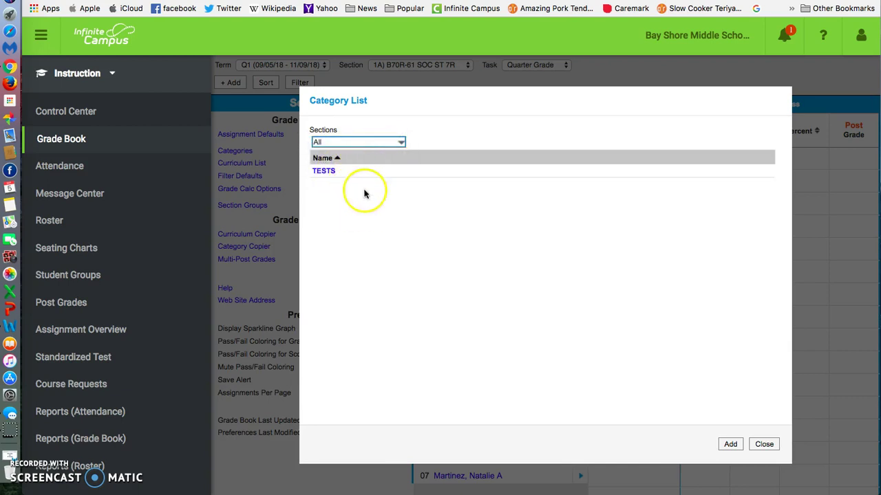
pyautogui.click(731, 445)
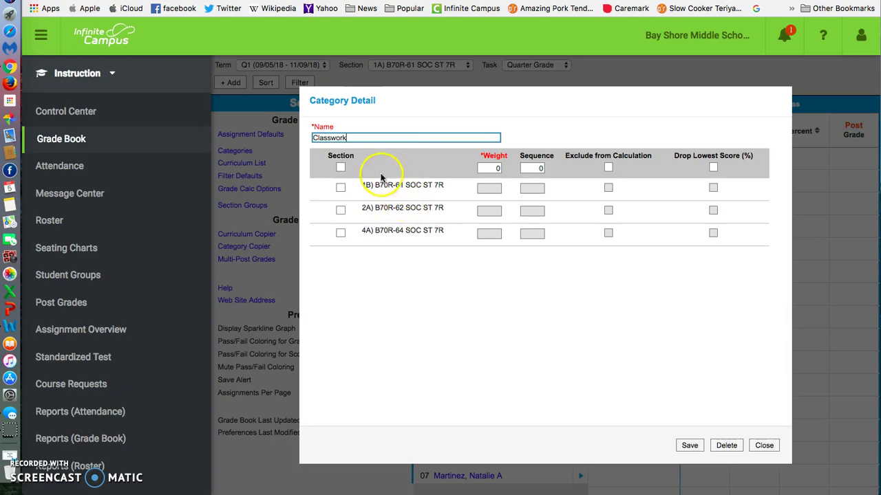
pyautogui.click(341, 188)
pyautogui.click(340, 210)
pyautogui.click(339, 232)
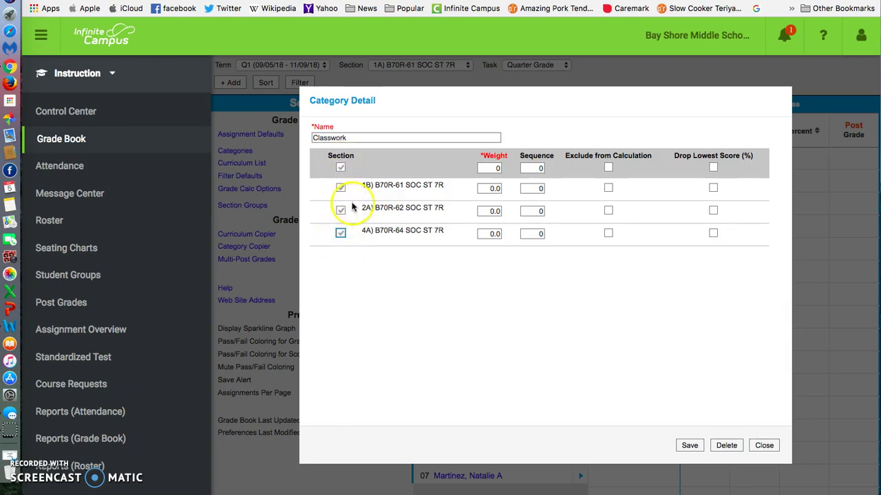
# Step: Set the Classwork category's weight to 25 for each of the three sections, save it and close the category list
pyautogui.click(488, 187)
pyautogui.doubleClick(488, 188)
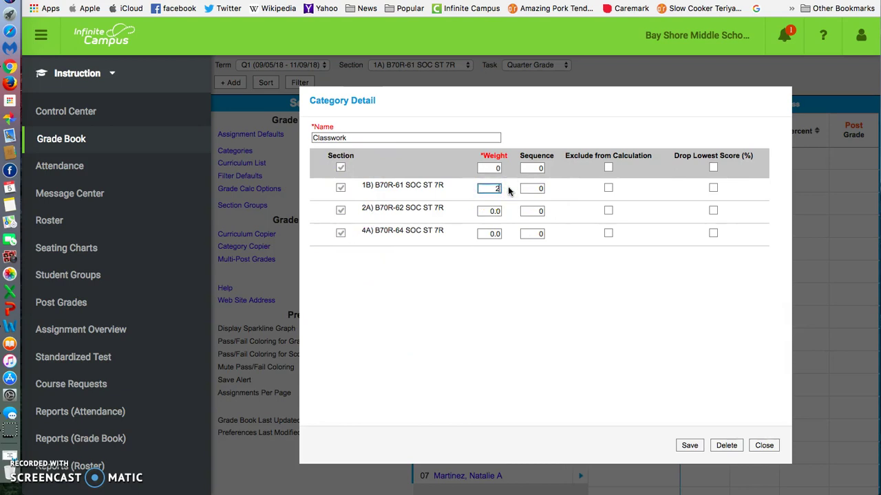
pyautogui.doubleClick(490, 211)
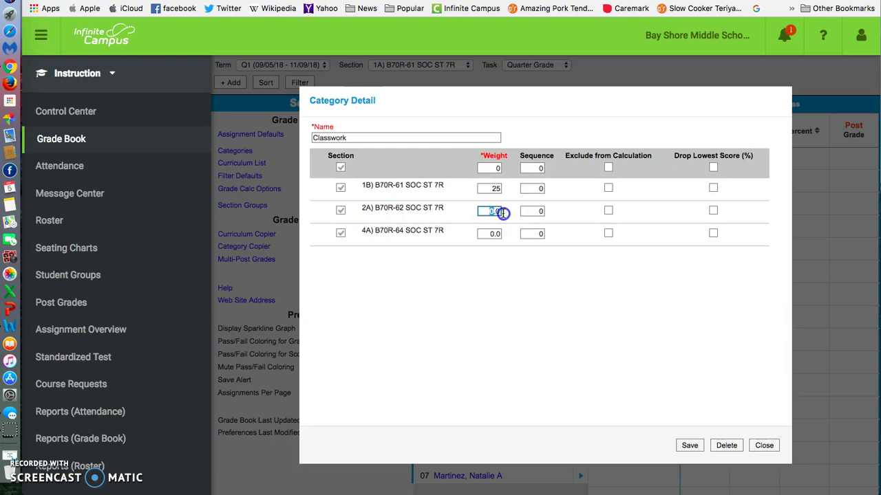
pyautogui.doubleClick(492, 234)
pyautogui.write('25')
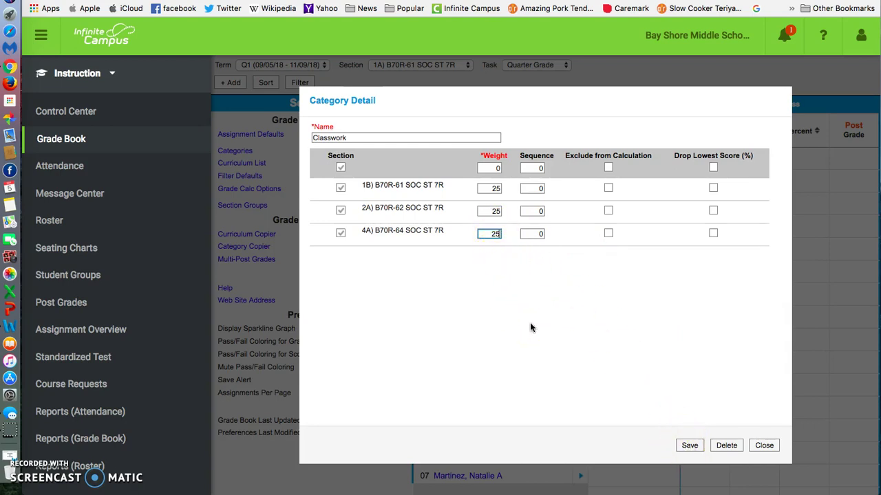
pyautogui.click(688, 447)
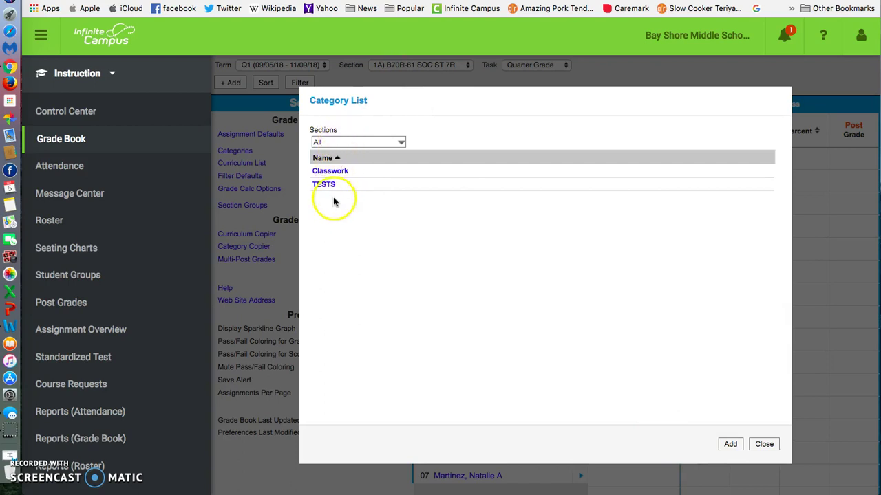
pyautogui.click(764, 445)
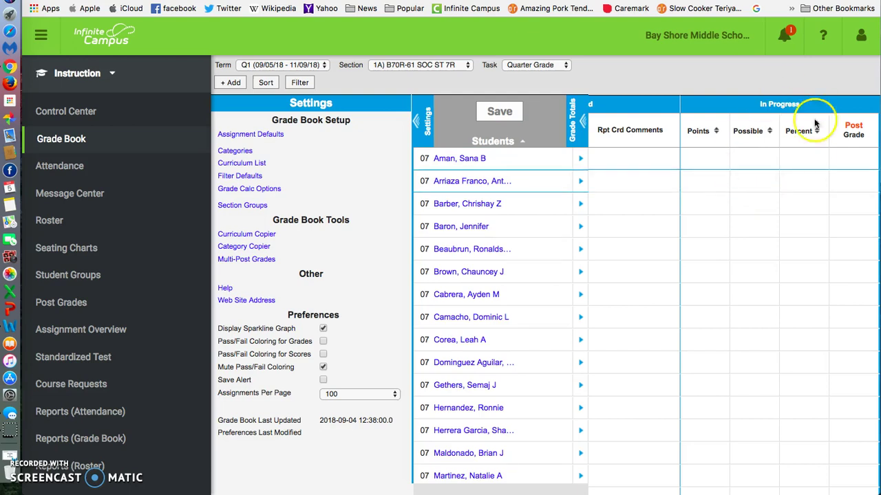
# Step: View the Posted and In Progress grade columns with the settings area collapsed, and restore the settings area
pyautogui.click(732, 197)
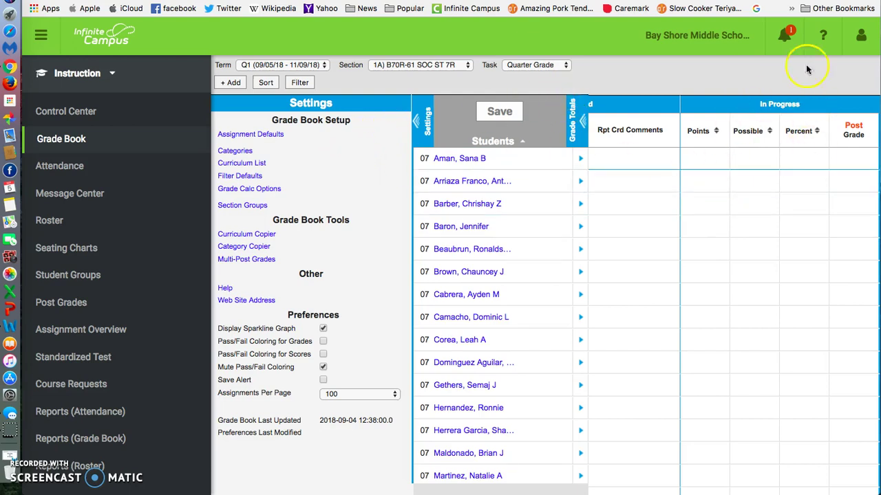
pyautogui.scroll(-1, 590, 321)
pyautogui.hscroll(-1, 590, 321)
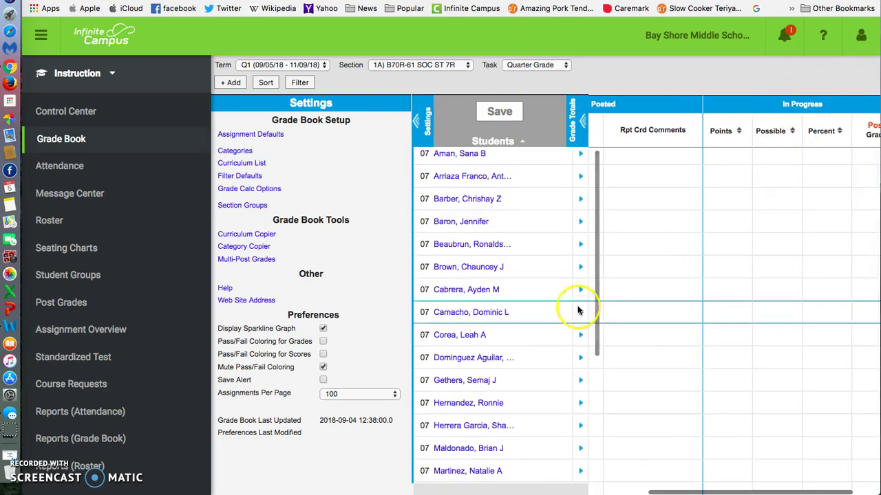
pyautogui.click(416, 120)
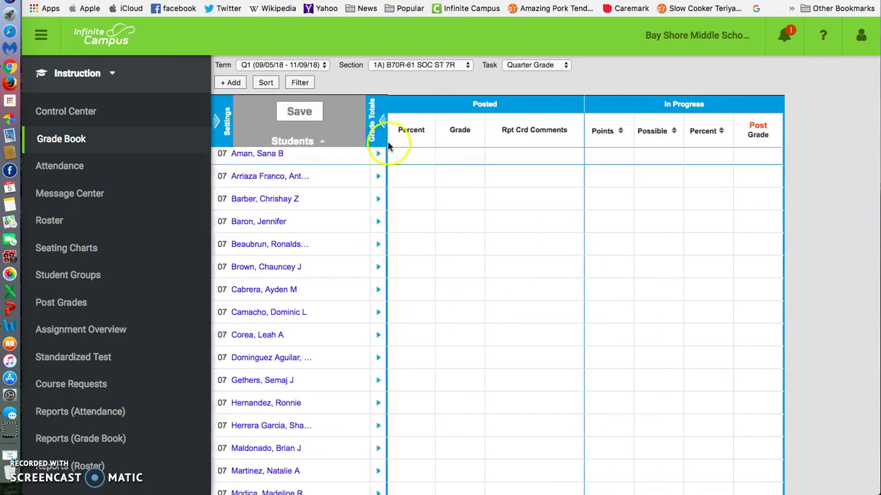
pyautogui.click(218, 117)
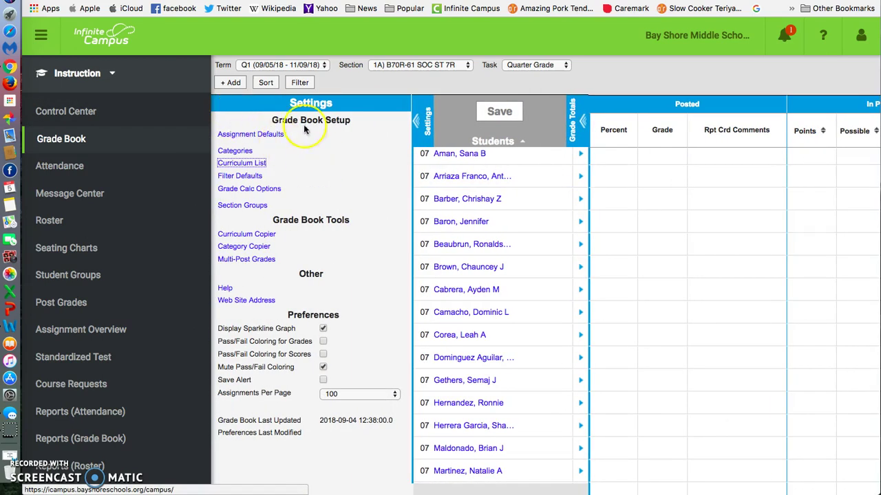
# Step: Add a new assignment named HW 1 with the abbreviation HW1
pyautogui.click(231, 84)
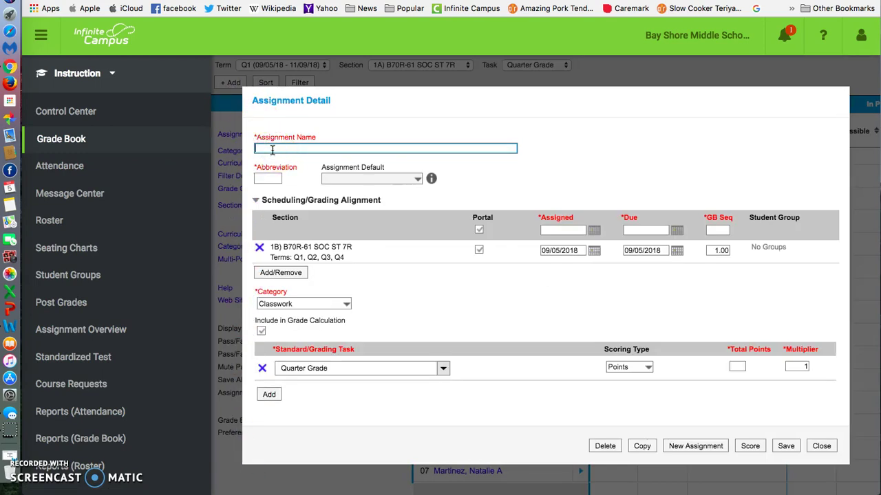
pyautogui.write('HW 1')
pyautogui.click(266, 178)
pyautogui.click(280, 144)
pyautogui.click(270, 178)
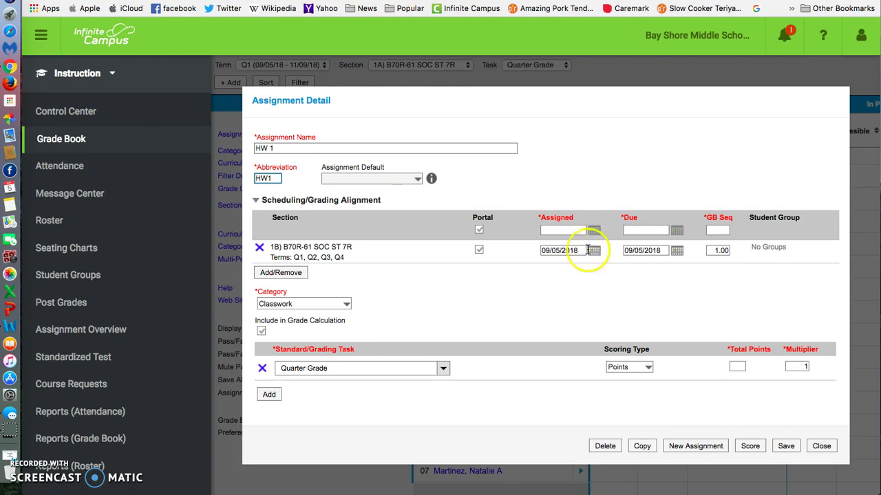
# Step: Examine the assigned-date calendar and the due date for section 1B, keeping both dates at 09/05/2018
pyautogui.click(593, 251)
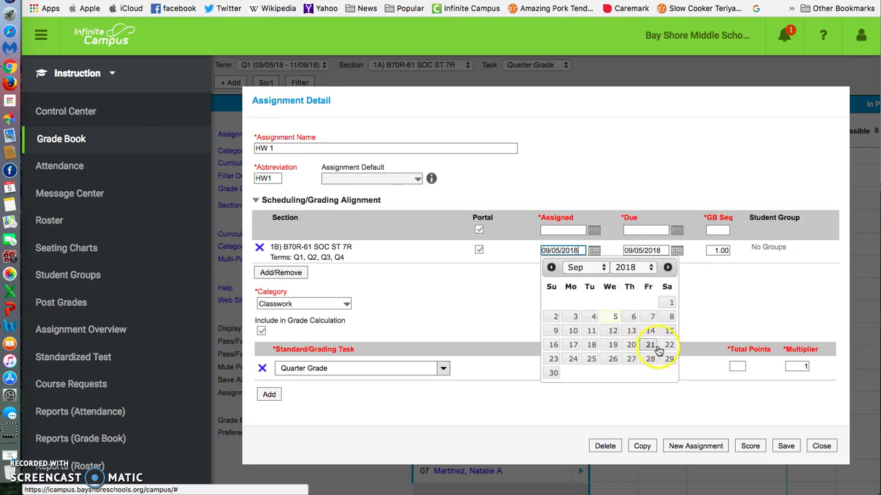
pyautogui.click(519, 298)
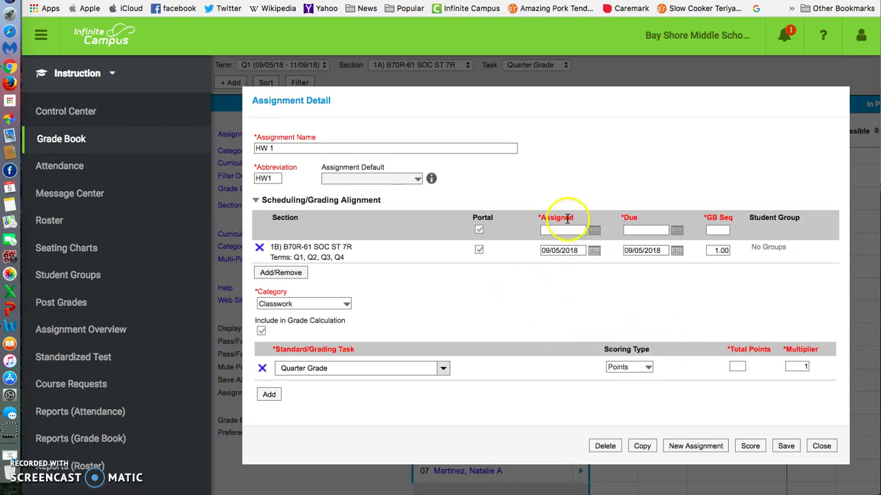
pyautogui.click(644, 252)
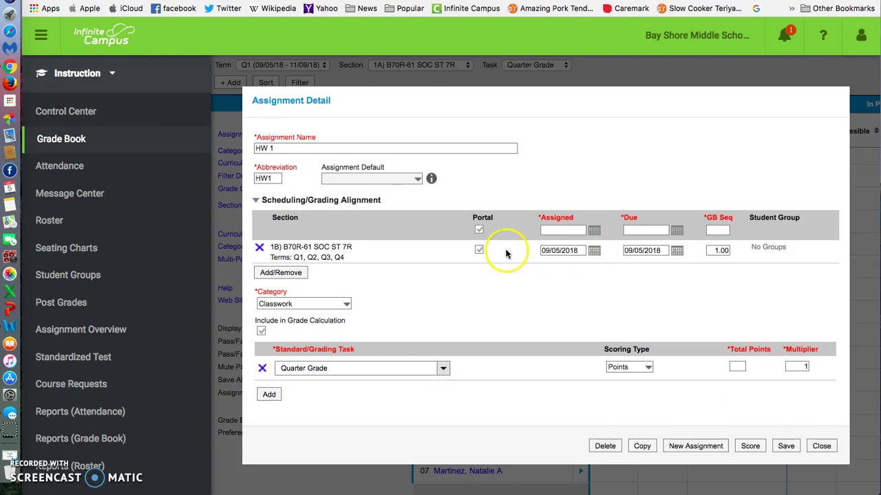
# Step: Turn off portal display of the HW 1 assignment for section 1B and turn it back on
pyautogui.click(479, 250)
pyautogui.click(479, 251)
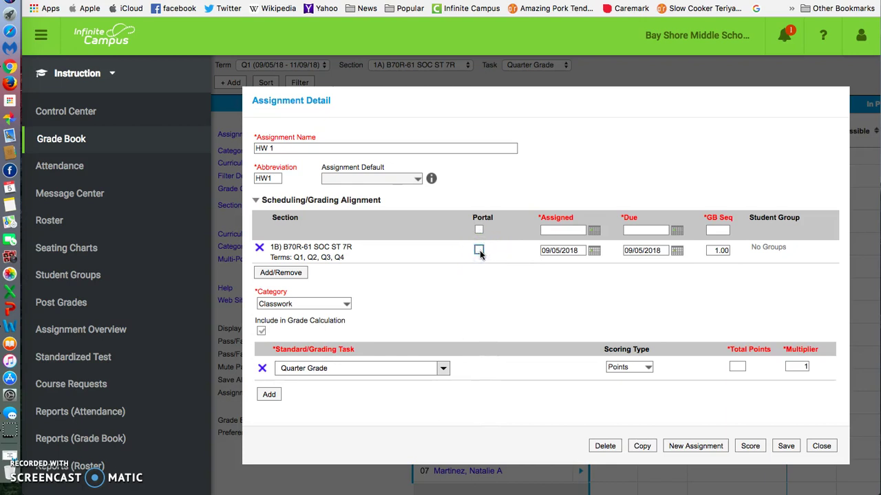
pyautogui.click(479, 250)
pyautogui.scroll(-1, 479, 311)
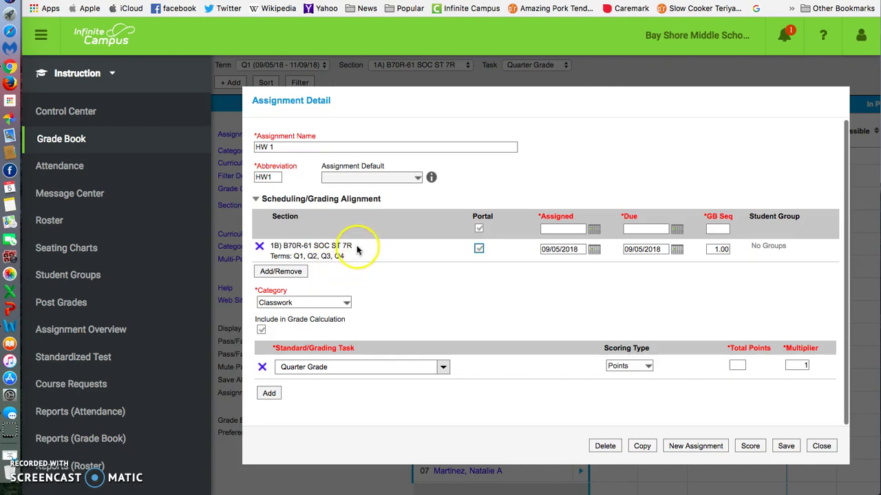
# Step: Examine the category and grading task choices for HW 1, keeping Classwork and Quarter Grade selected
pyautogui.click(346, 302)
pyautogui.click(346, 303)
pyautogui.click(345, 302)
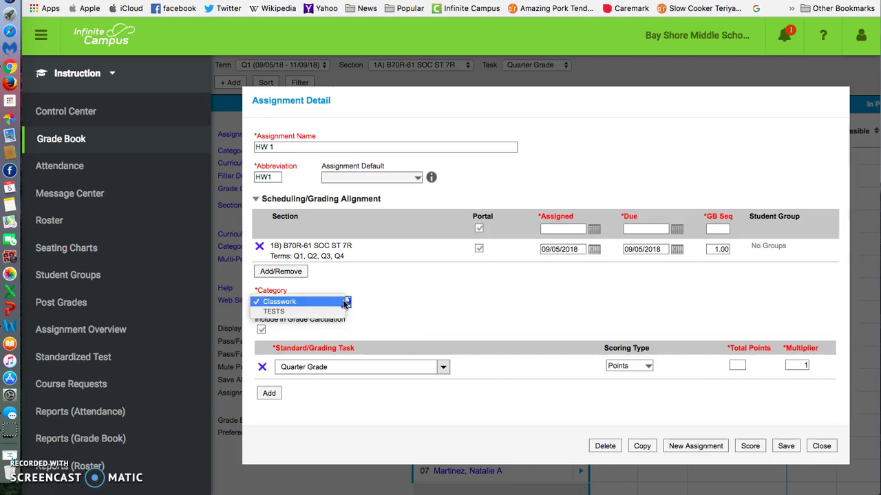
pyautogui.click(346, 302)
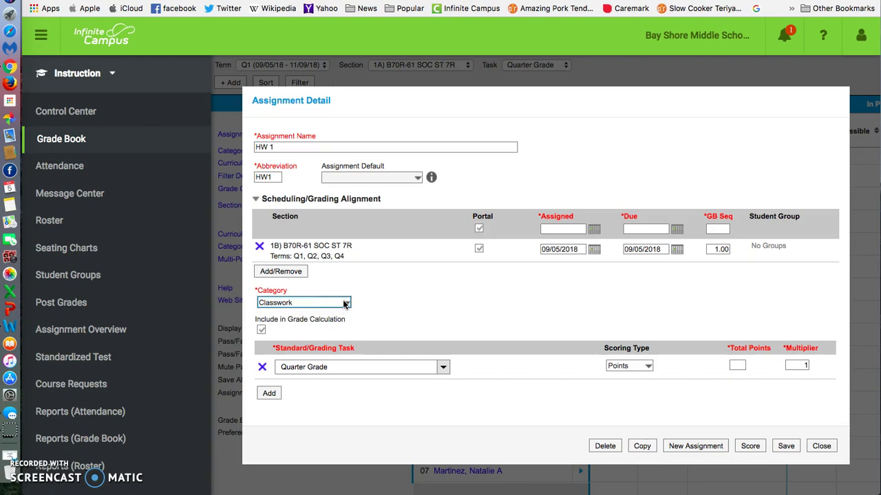
pyautogui.click(345, 304)
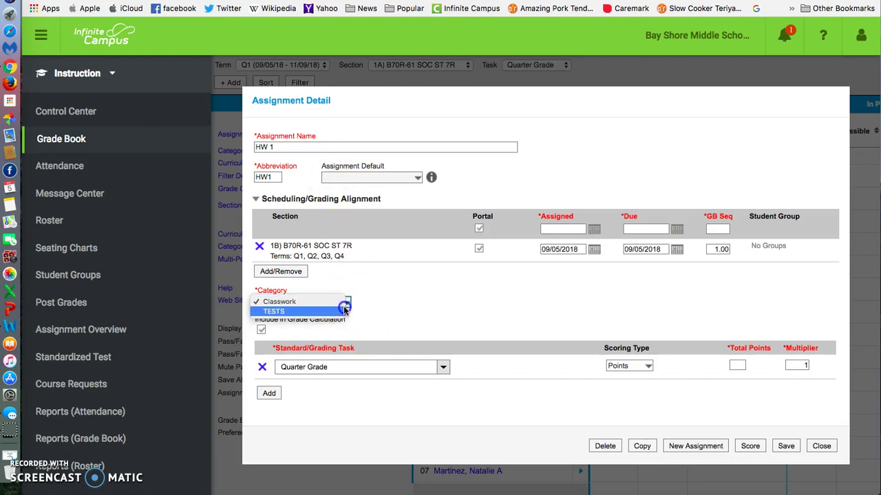
pyautogui.click(345, 303)
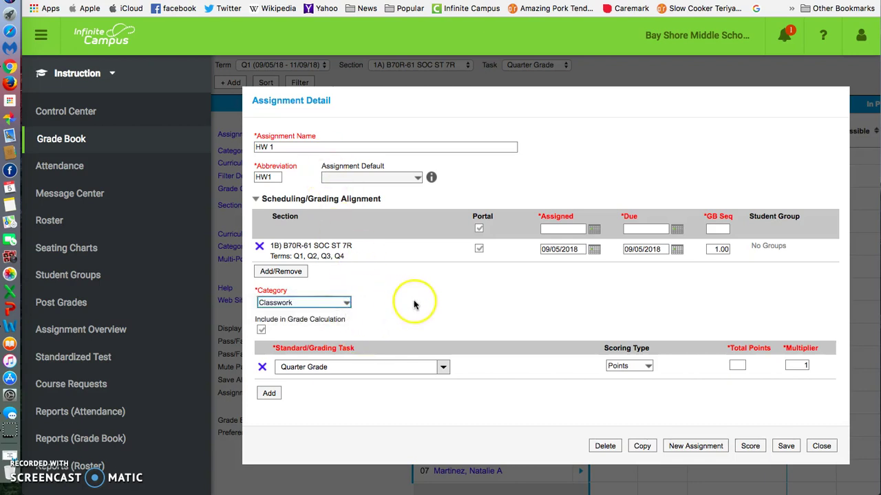
pyautogui.click(439, 366)
pyautogui.click(439, 366)
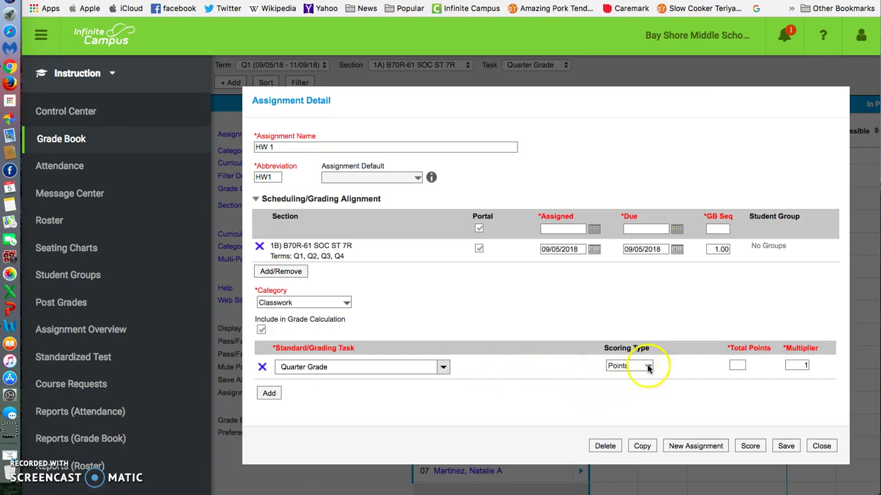
# Step: Set the HW 1 assignment's total points to 50, save it and close the assignment details
pyautogui.click(737, 363)
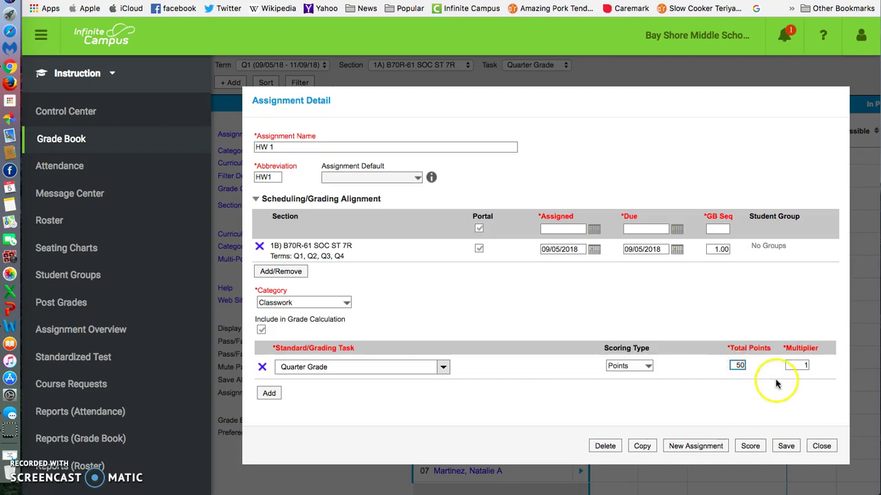
pyautogui.click(827, 373)
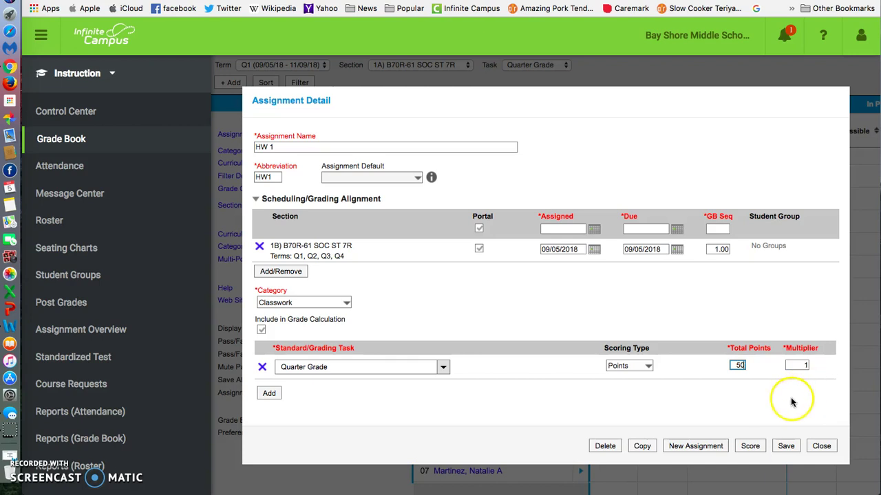
pyautogui.click(785, 447)
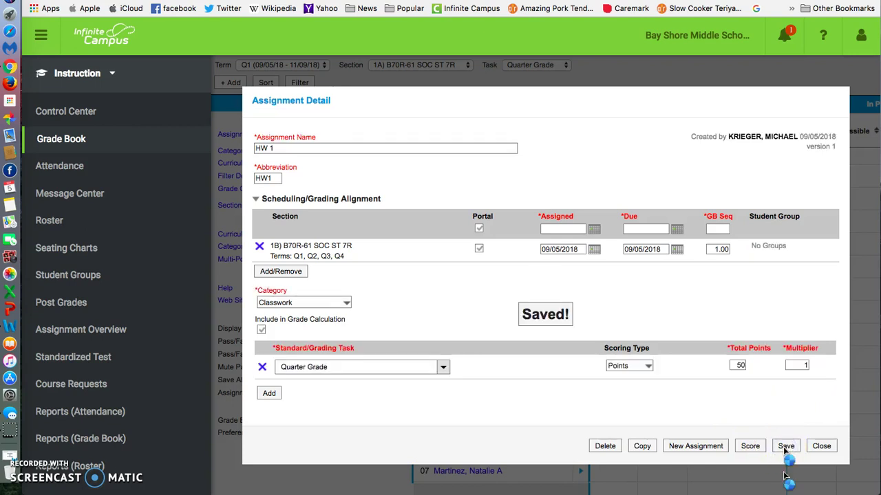
pyautogui.click(821, 448)
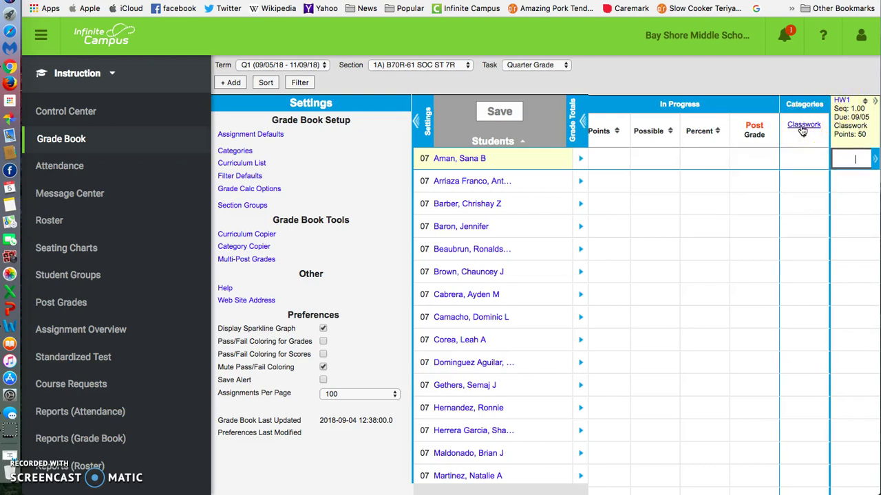
# Step: Open the HW1 assignment's details from its grade book column and close them without changes
pyautogui.click(852, 105)
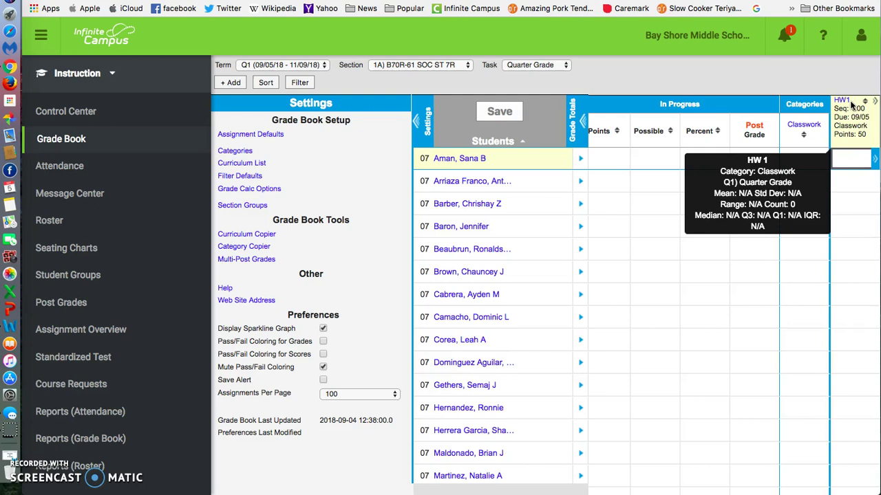
pyautogui.click(844, 103)
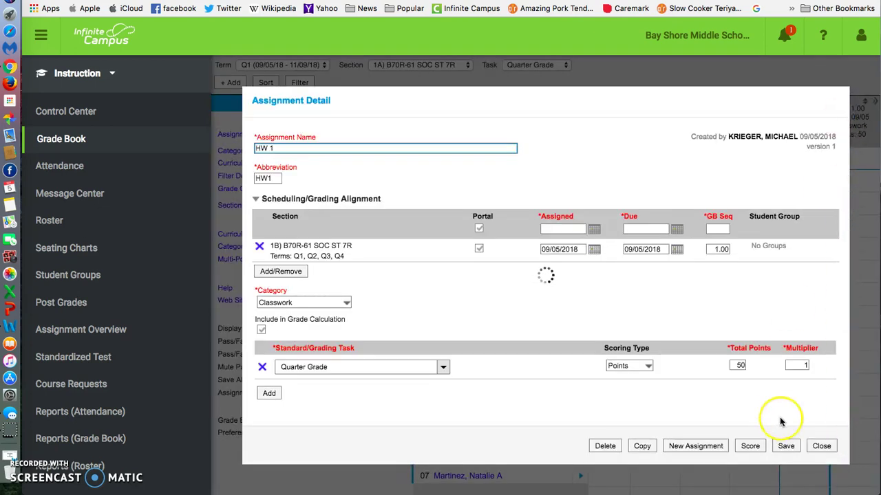
pyautogui.click(819, 447)
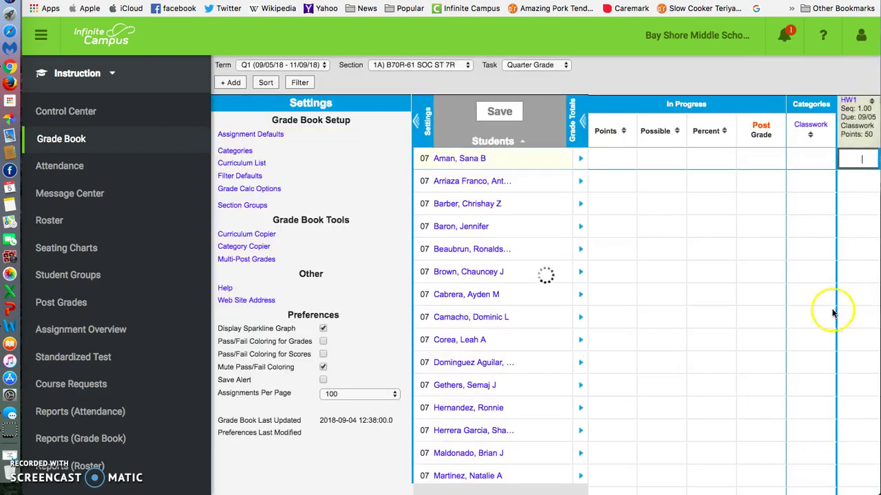
# Step: Enter an HW1 score of 50 for each of the first two students
pyautogui.click(860, 157)
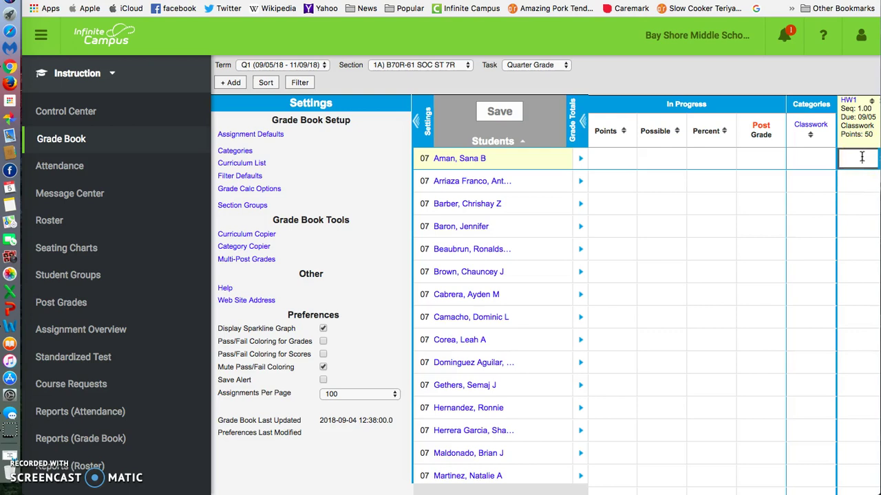
pyautogui.write('50')
pyautogui.click(861, 180)
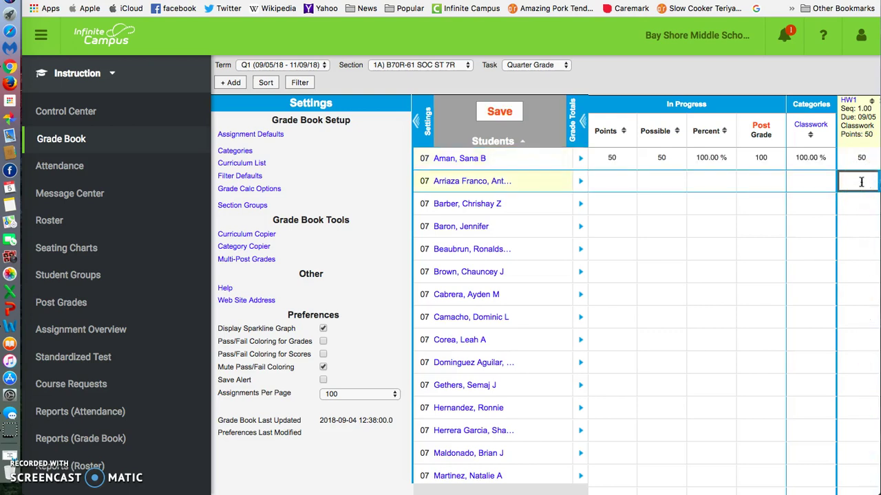
pyautogui.click(860, 183)
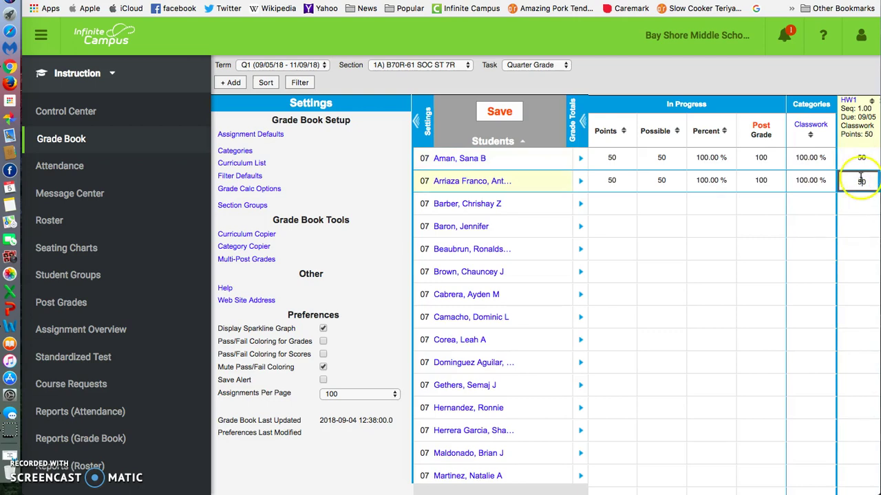
# Step: Try to open the HW1 assignment details with unsaved scores, and cancel the save request
pyautogui.click(841, 90)
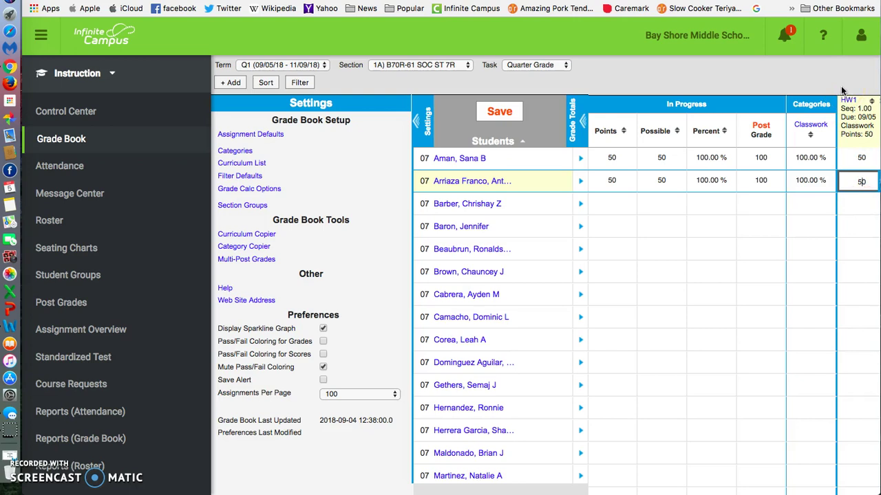
pyautogui.click(849, 102)
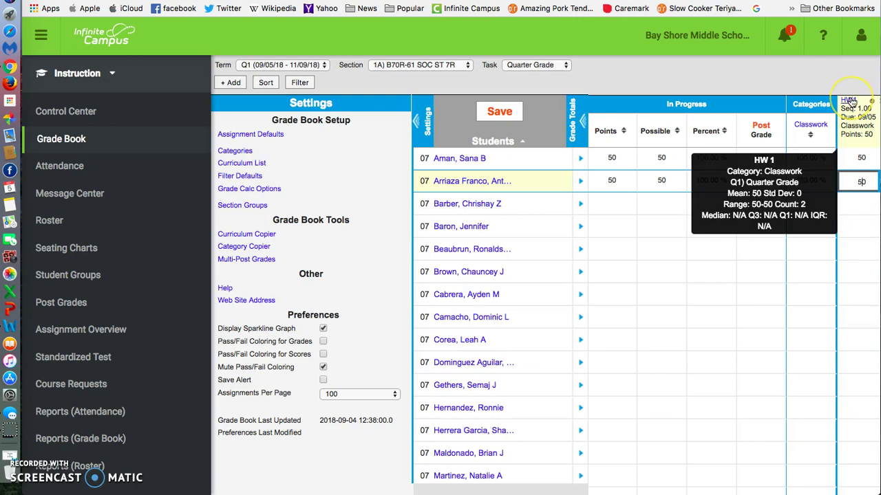
pyautogui.click(849, 102)
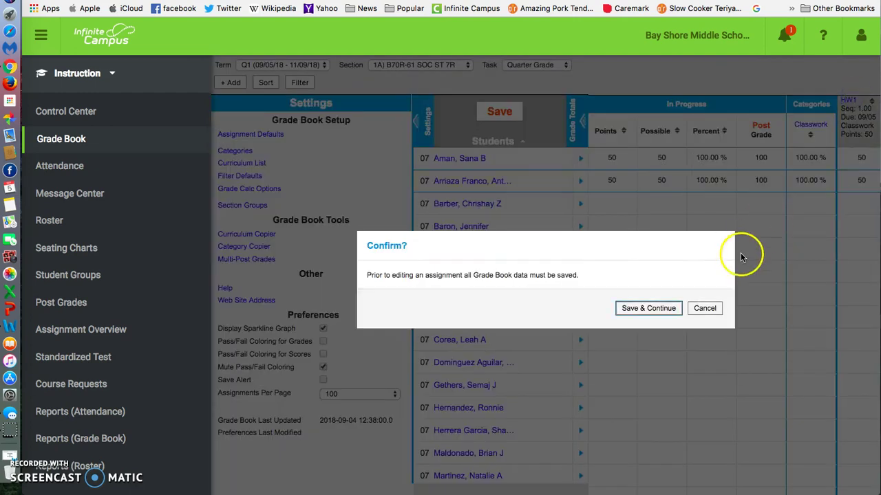
pyautogui.click(705, 308)
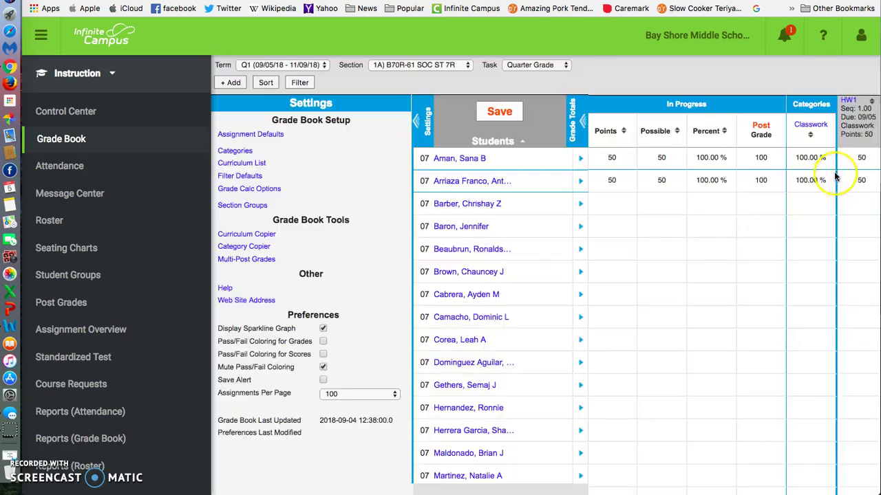
# Step: Clear the HW1 scores of the first two students
pyautogui.click(849, 168)
pyautogui.click(860, 180)
pyautogui.press('BackSpace')
pyautogui.click(860, 218)
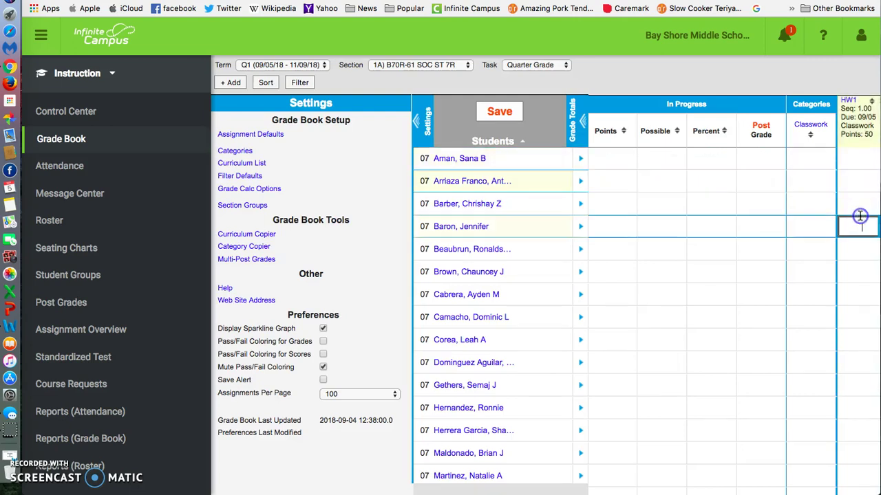
# Step: Save the grade book data to continue into the HW1 assignment details, and close them again
pyautogui.click(851, 105)
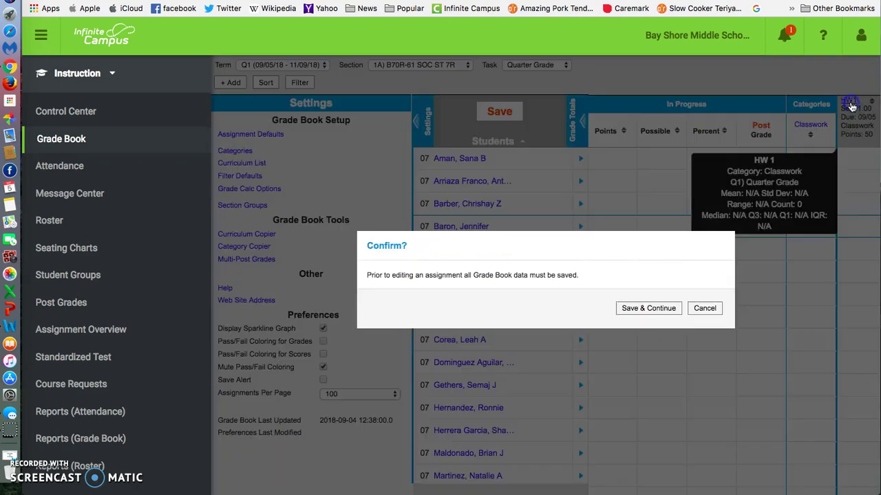
pyautogui.click(662, 307)
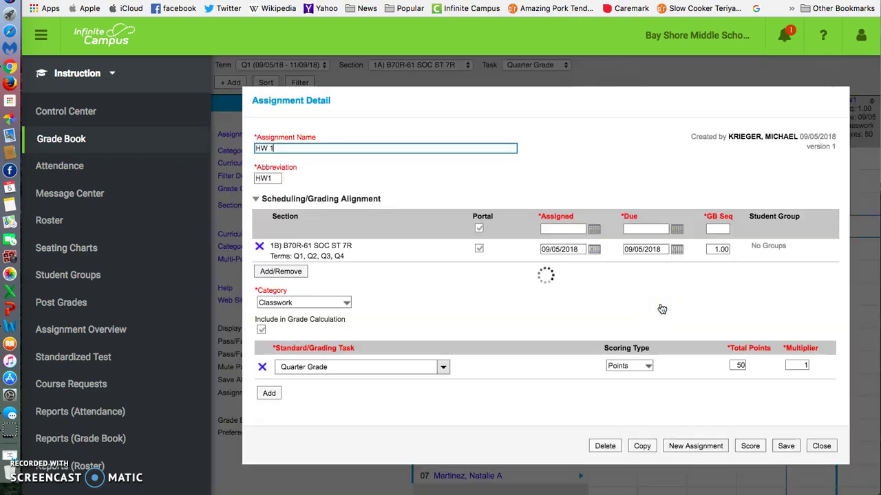
pyautogui.click(819, 446)
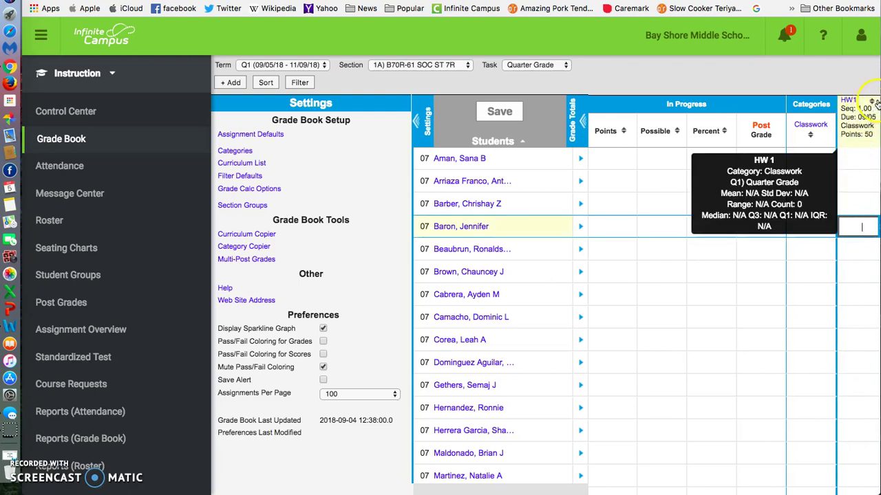
# Step: Expand the HW1 column and fill the Quarter Grade score with 50 for all students
pyautogui.click(872, 101)
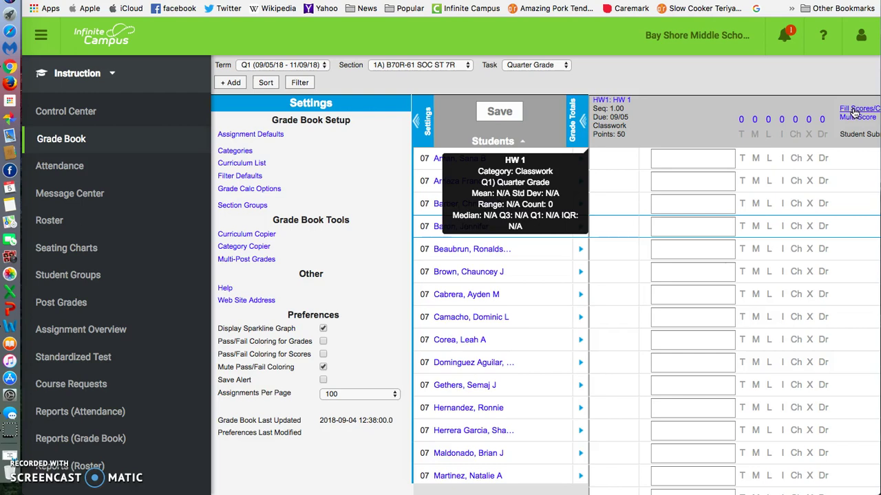
pyautogui.click(854, 112)
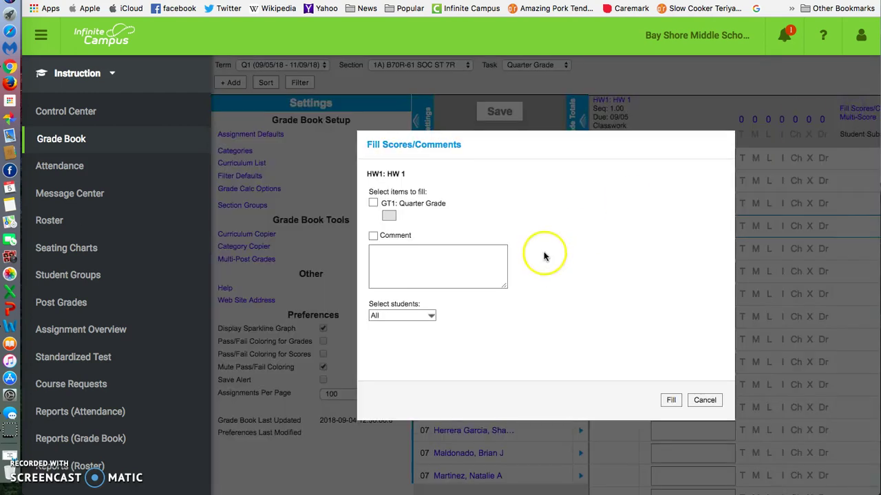
pyautogui.click(373, 204)
pyautogui.click(389, 215)
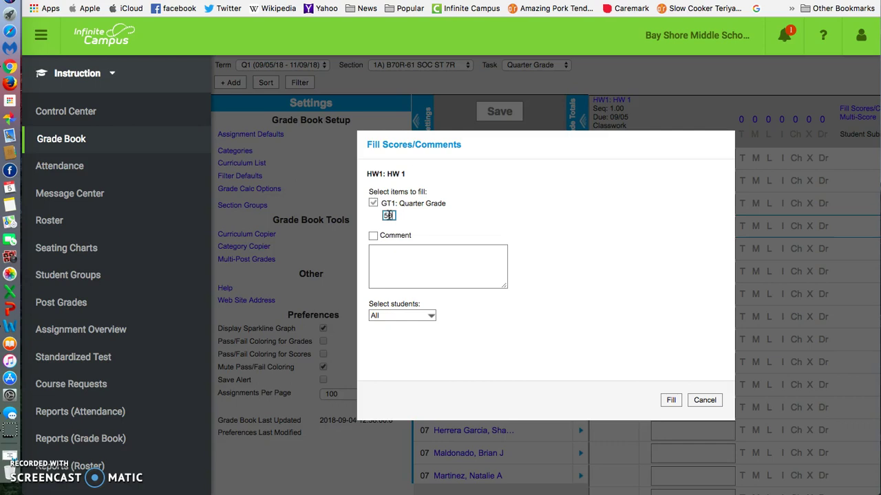
pyautogui.click(670, 400)
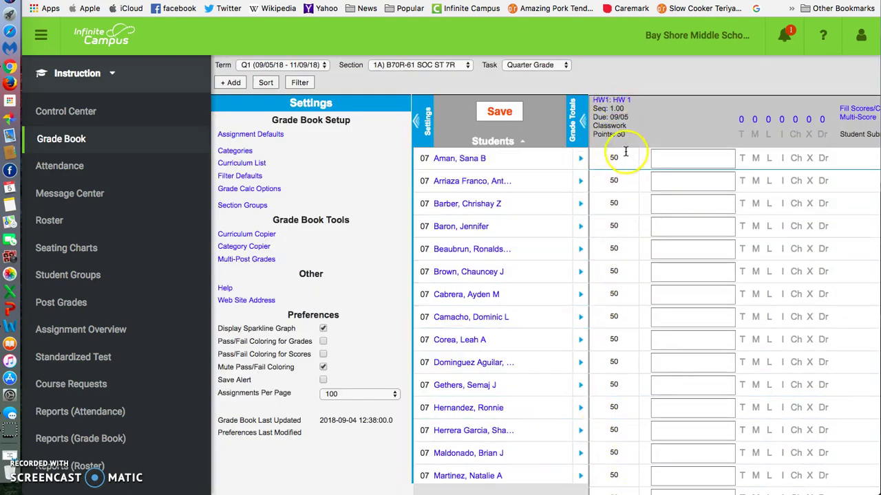
pyautogui.scroll(-3, 614, 446)
pyautogui.scroll(3, 613, 448)
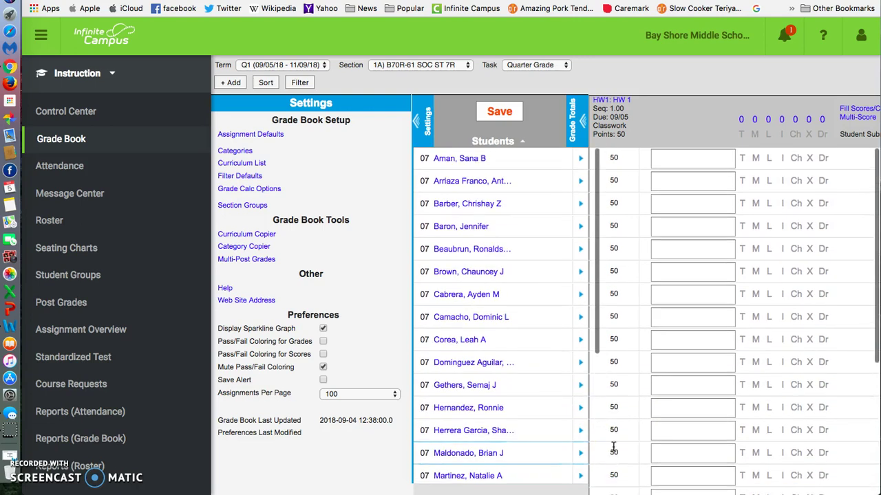
# Step: Set the HW1 scores of the first two students to 48
pyautogui.click(614, 295)
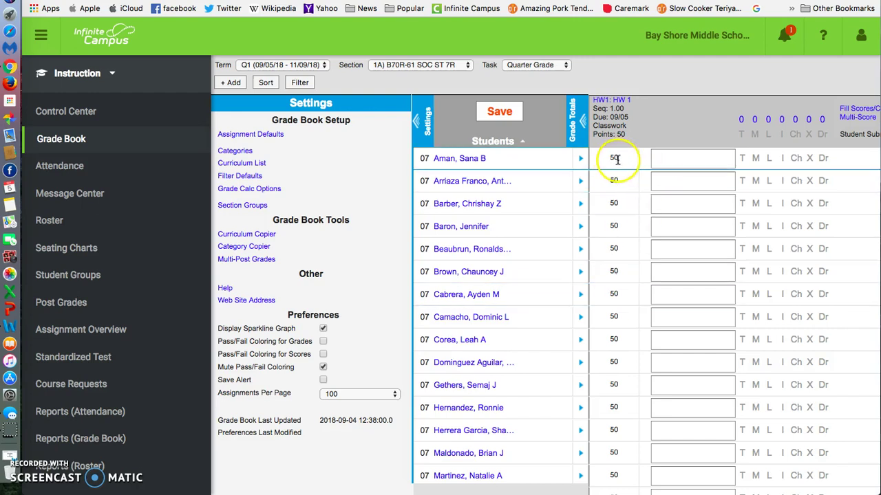
pyautogui.scroll(-3, 615, 420)
pyautogui.scroll(4, 615, 423)
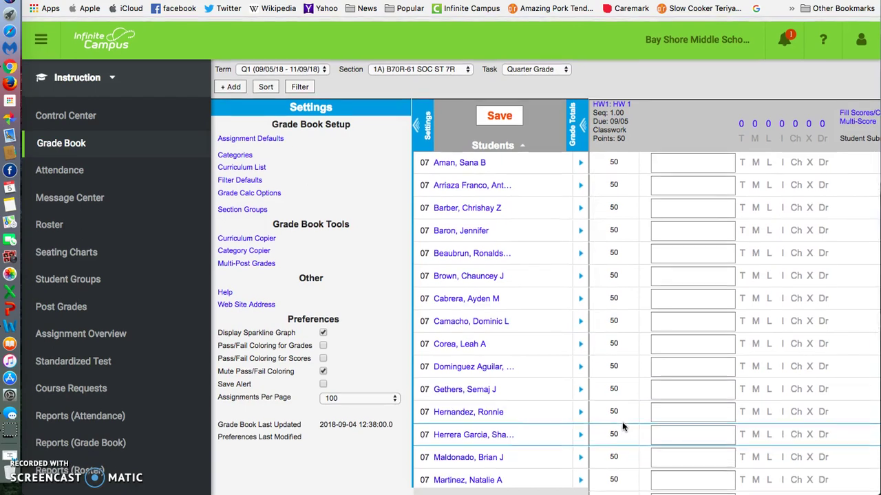
pyautogui.click(615, 164)
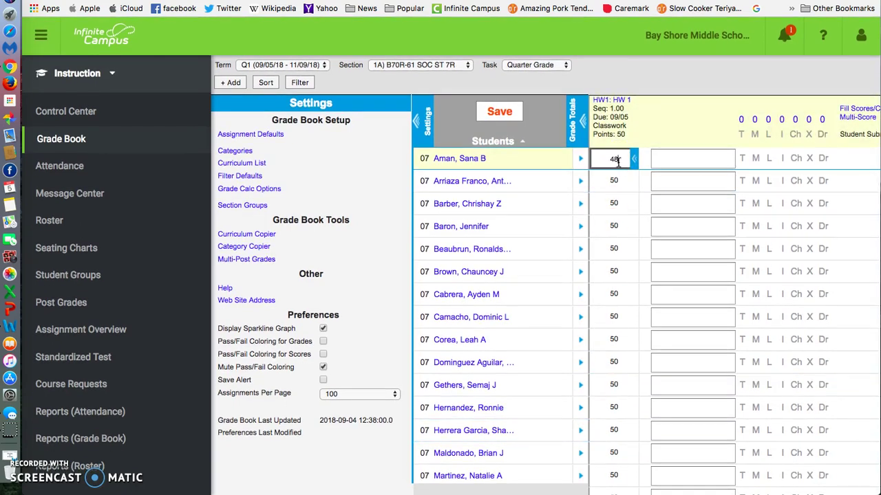
pyautogui.click(617, 227)
pyautogui.click(613, 181)
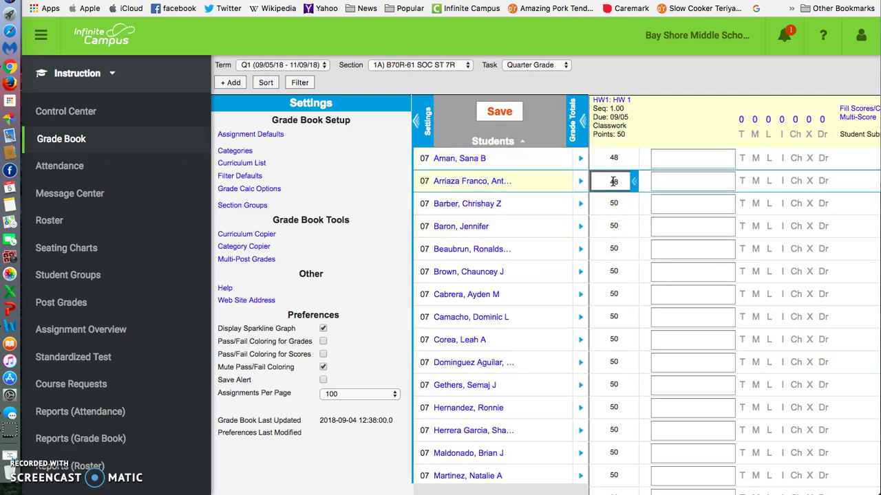
pyautogui.click(673, 84)
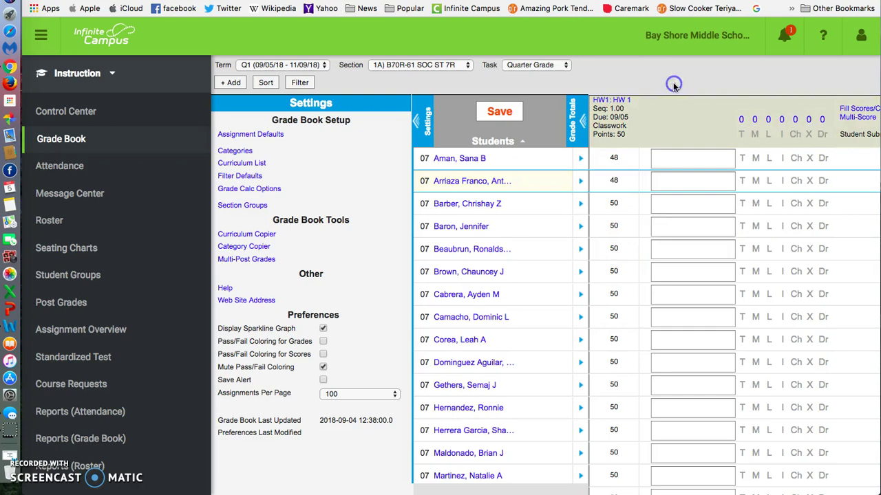
# Step: Look over the HW1 score list and the fill flags in the assignment header, such as Turned In, Missing and Incomplete
pyautogui.click(615, 295)
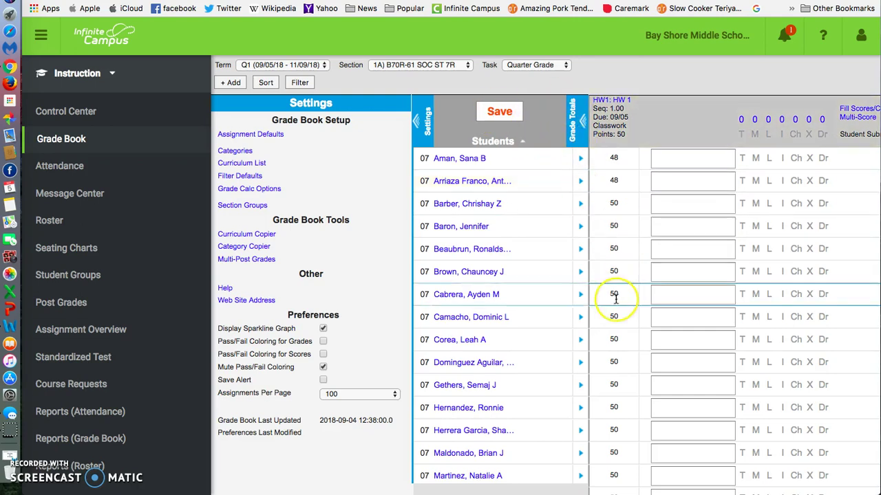
pyautogui.scroll(-4, 615, 298)
pyautogui.scroll(5, 613, 296)
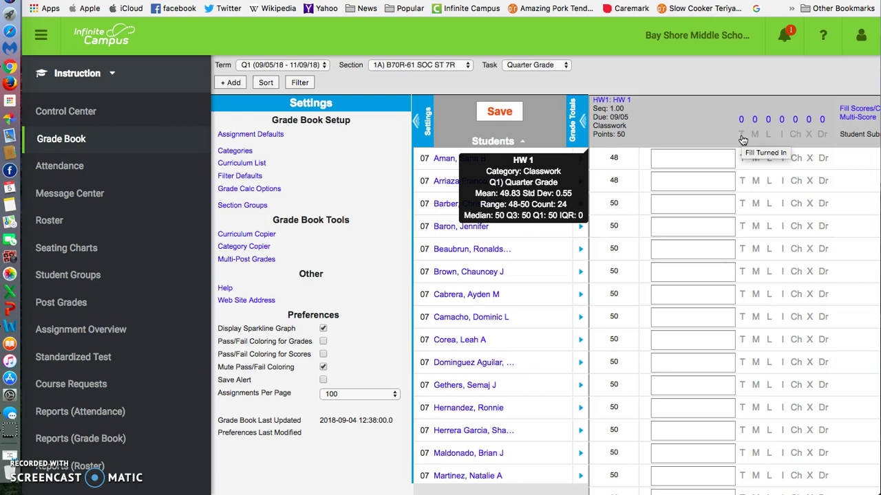
pyautogui.click(742, 140)
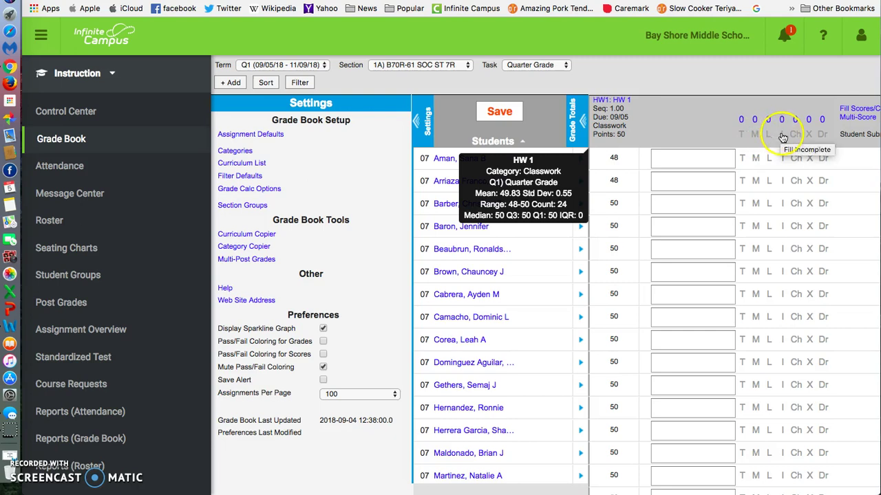
pyautogui.click(821, 136)
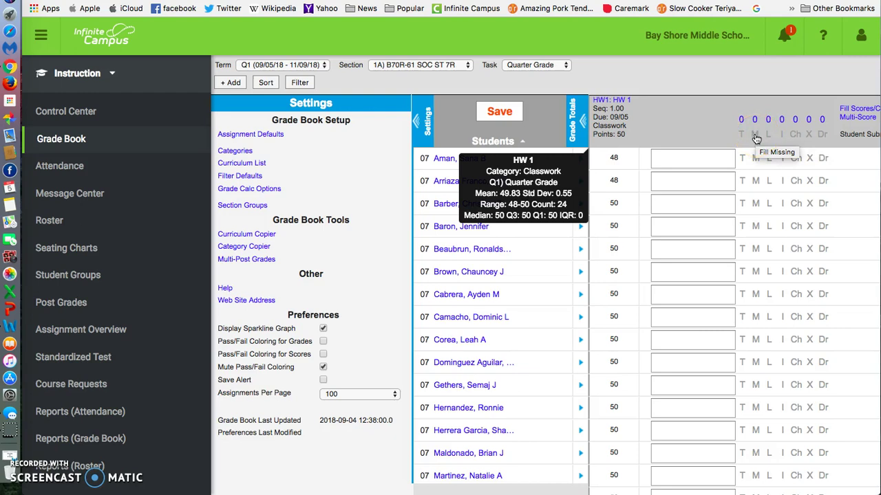
pyautogui.click(795, 134)
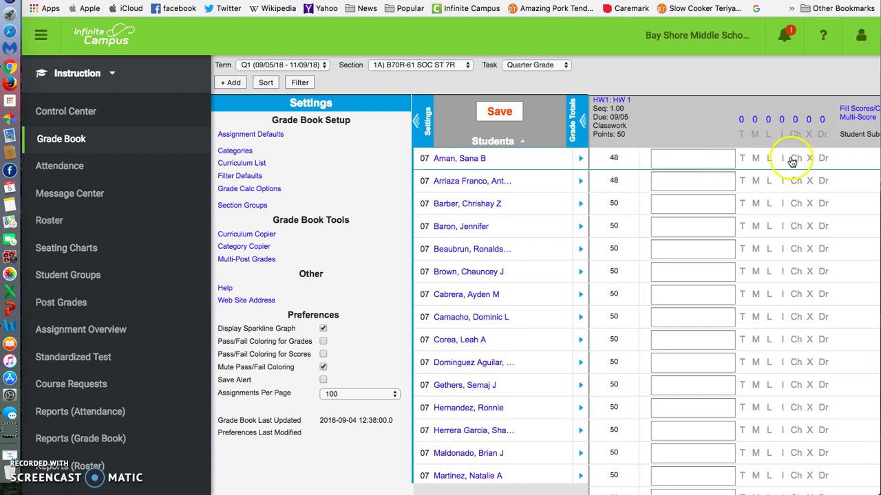
# Step: Flag the first student's HW1 as Missing and confirm clearing the entered score
pyautogui.click(755, 158)
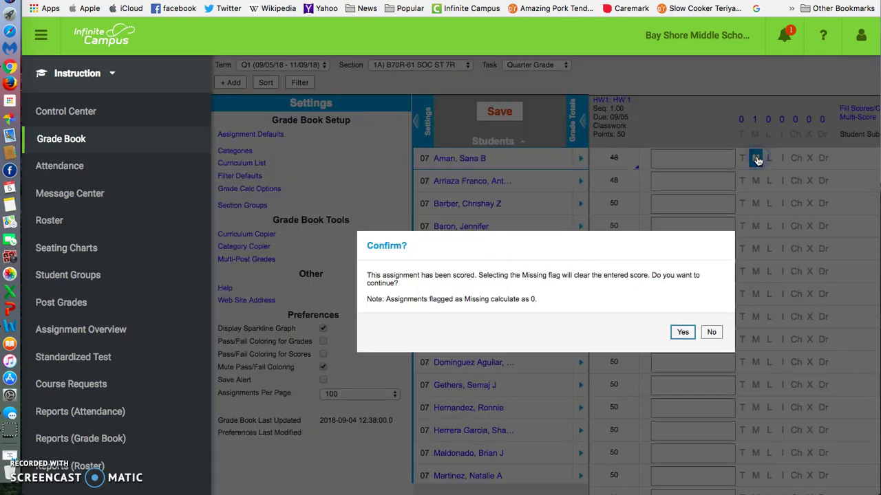
pyautogui.click(682, 332)
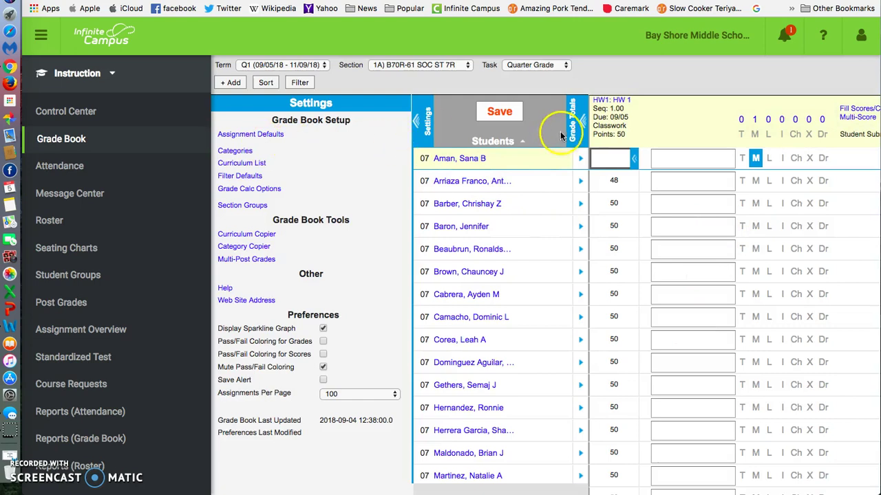
pyautogui.click(584, 118)
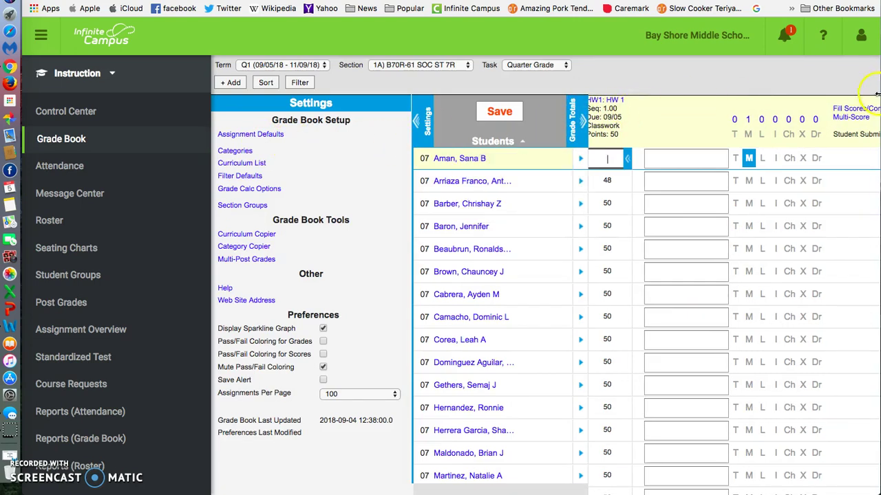
# Step: Save the grade book data to continue into the HW 1 assignment details, and close the details
pyautogui.click(604, 102)
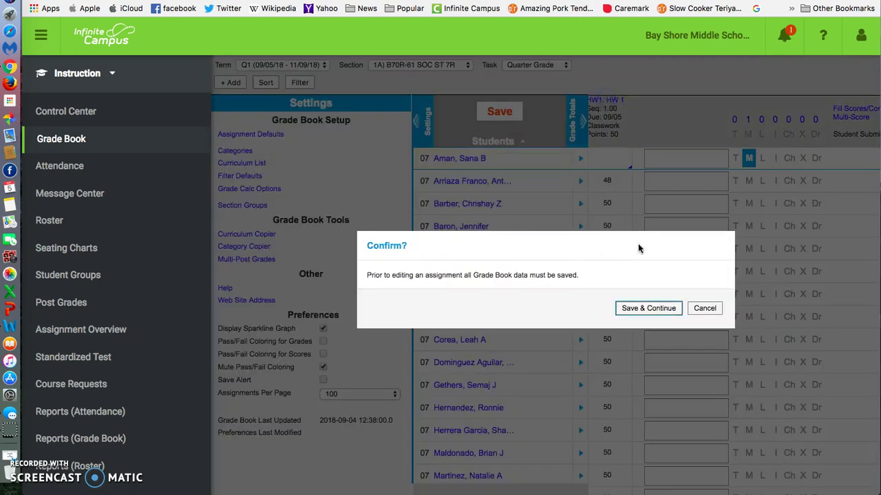
pyautogui.click(656, 303)
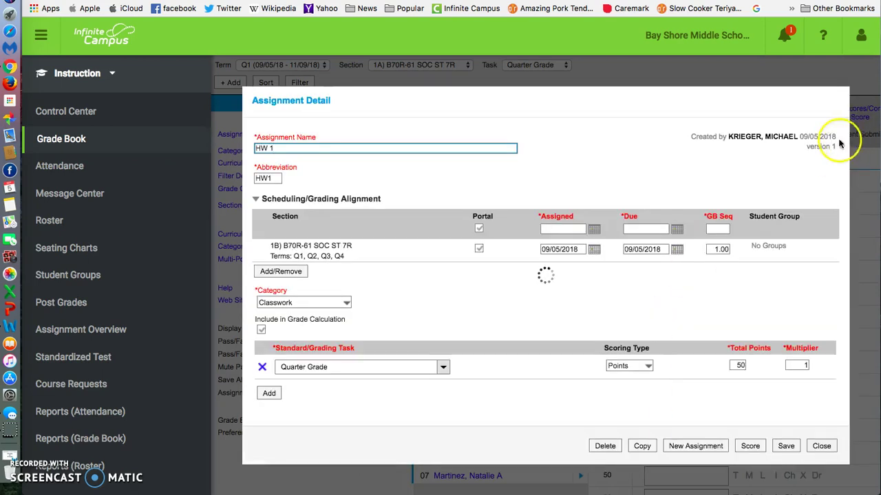
pyautogui.click(822, 448)
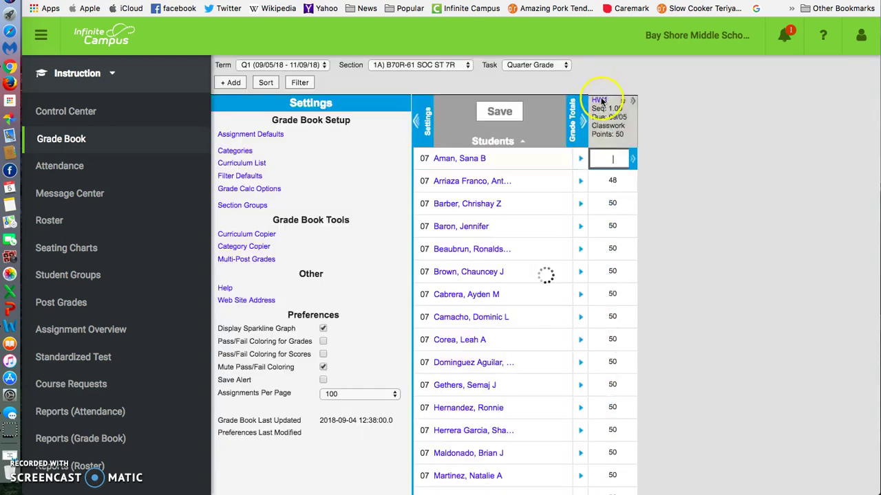
# Step: Check the Missing marker on the first student's HW1 score and expand the assignment column
pyautogui.click(611, 226)
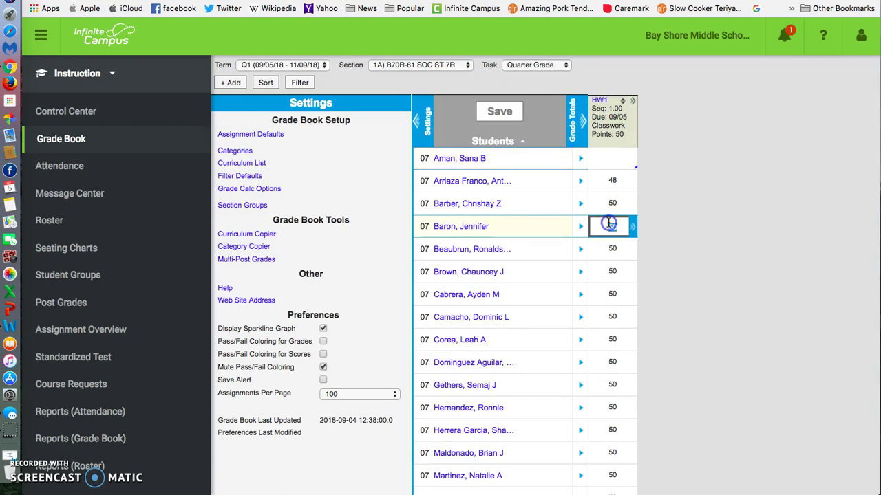
pyautogui.moveTo(636, 171)
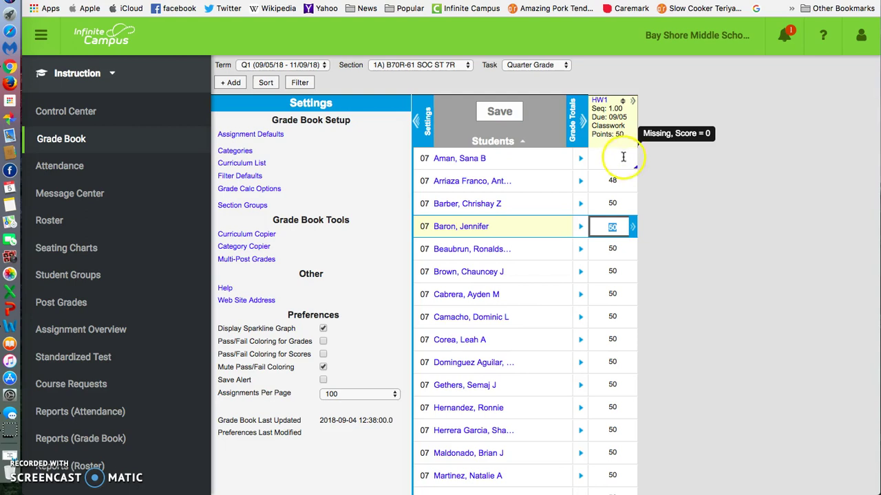
pyautogui.click(617, 159)
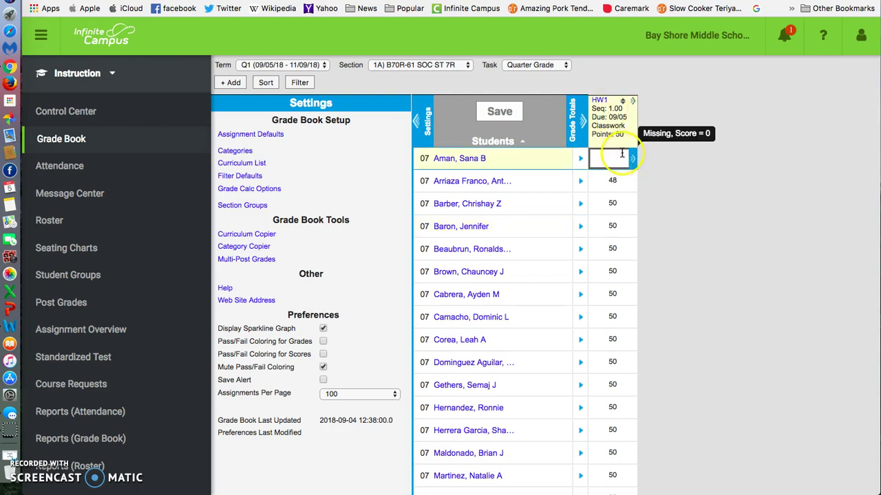
pyautogui.doubleClick(634, 164)
pyautogui.click(634, 164)
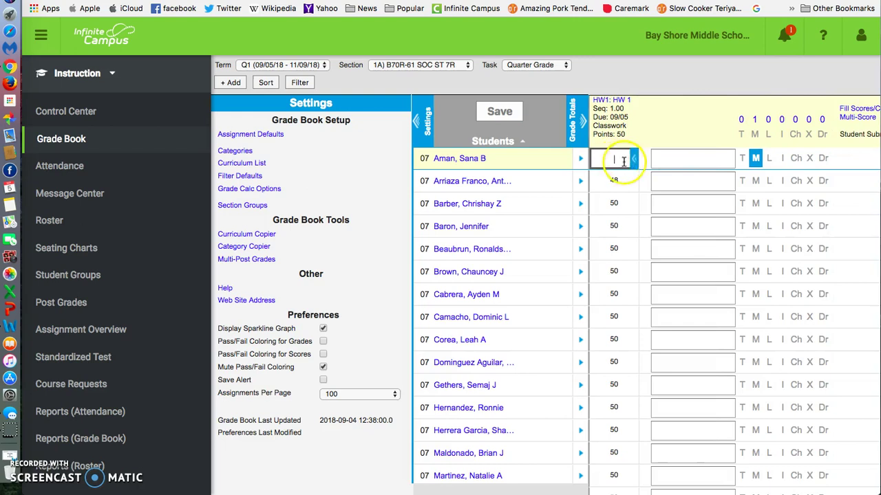
# Step: Remove the first student's Missing flag, enter 48 as the HW1 score and save the grade book
pyautogui.click(756, 160)
pyautogui.click(756, 160)
pyautogui.click(622, 155)
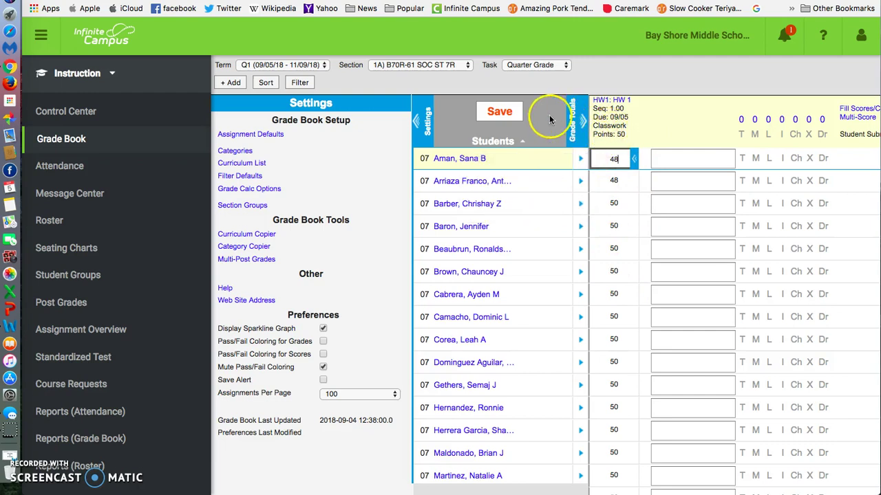
pyautogui.click(495, 113)
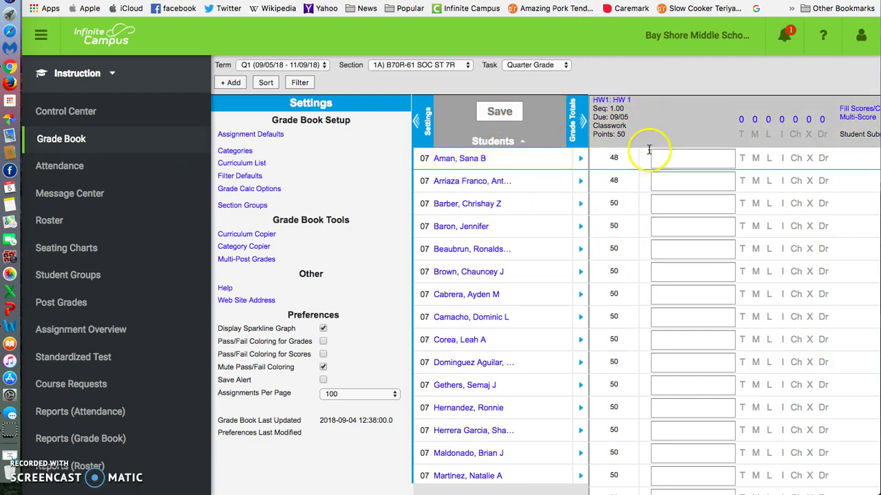
# Step: Enable pass/fail coloring for both grades and scores in the grade book preferences
pyautogui.moveTo(641, 136)
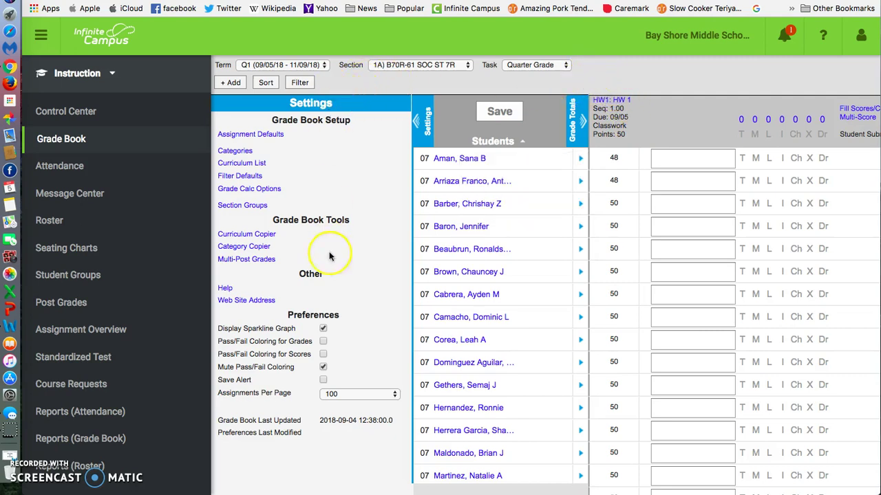
pyautogui.click(323, 342)
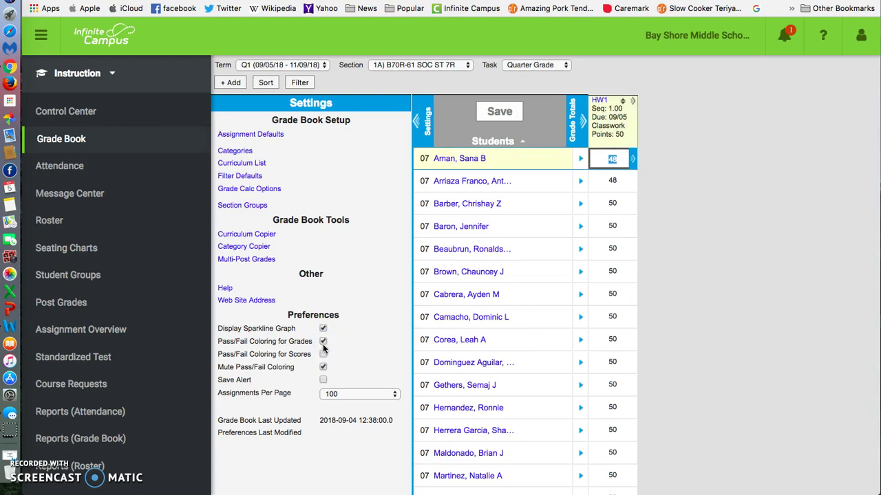
pyautogui.click(323, 353)
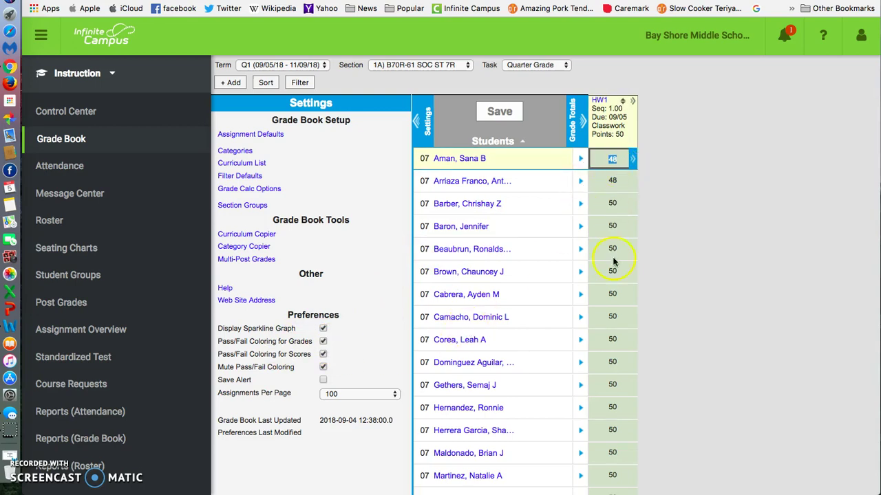
# Step: Set the second student's HW1 score to 9 and show the grade totals
pyautogui.click(615, 186)
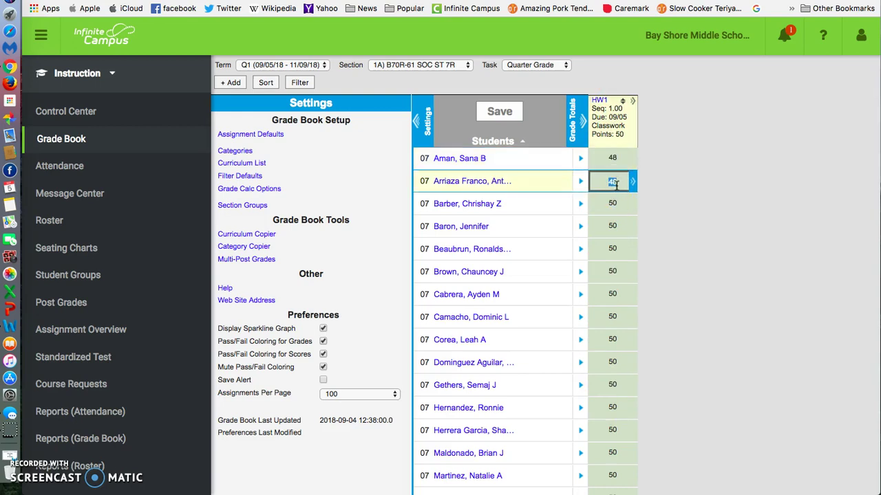
pyautogui.click(619, 222)
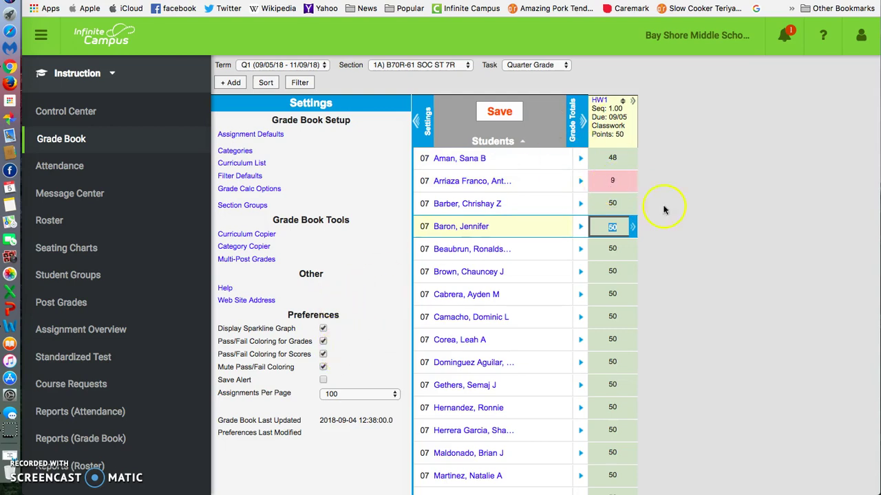
pyautogui.click(583, 122)
pyautogui.click(840, 109)
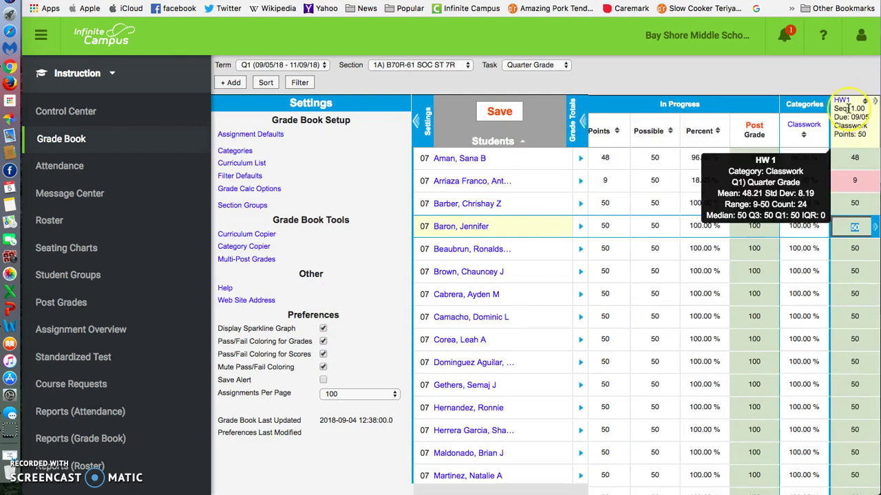
# Step: Clear the HW1 scores of the second and first students with the grade totals shown
pyautogui.click(868, 180)
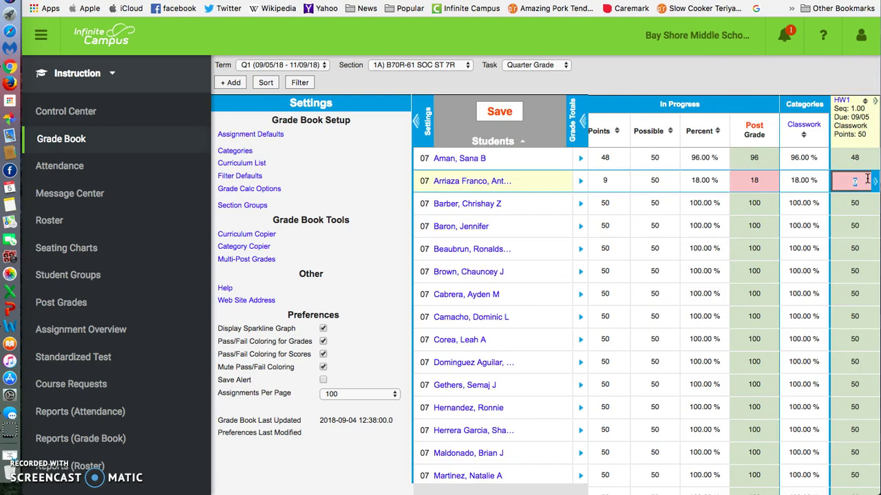
pyautogui.click(860, 156)
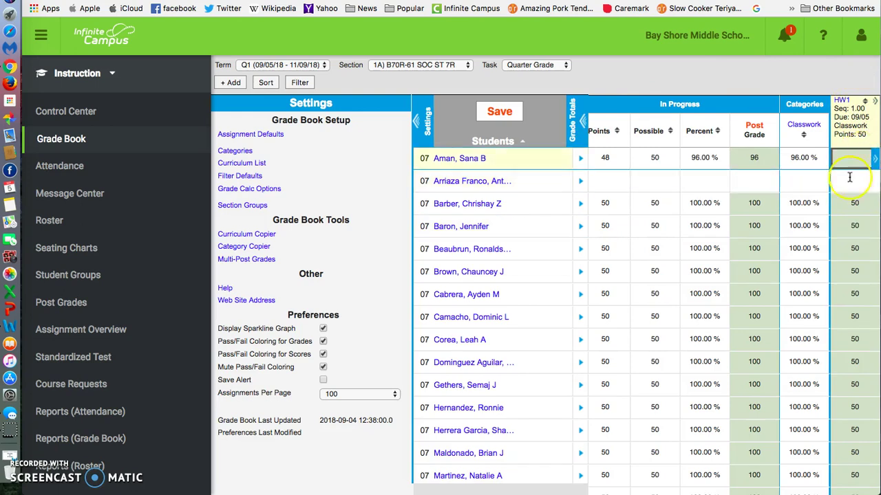
pyautogui.press('BackSpace')
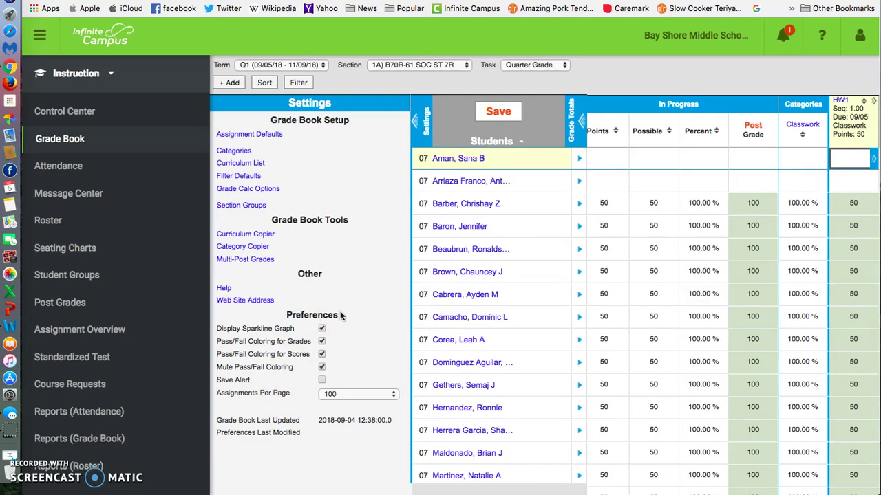
# Step: Try to open the account settings with unsaved grade book changes, and cancel leaving the page
pyautogui.click(860, 40)
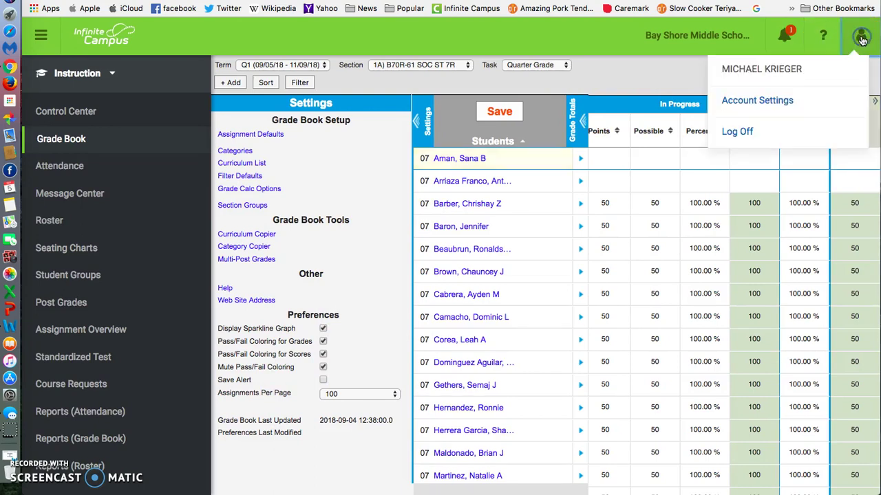
pyautogui.click(771, 104)
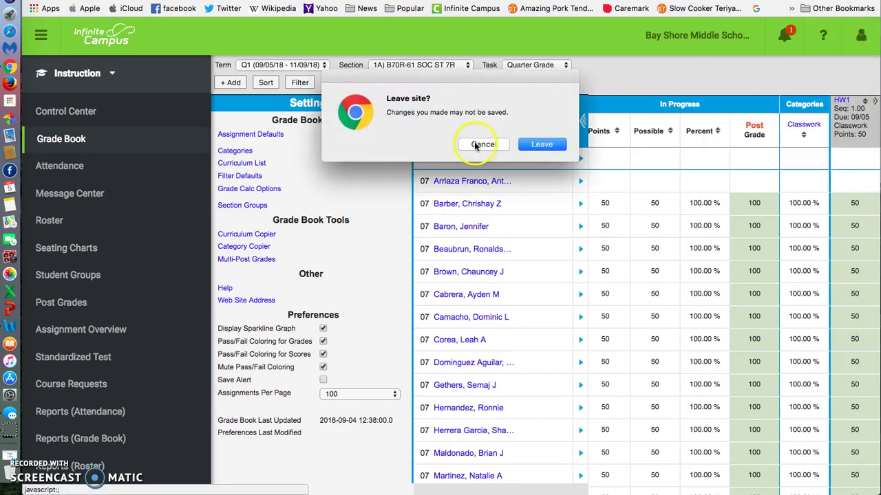
pyautogui.click(492, 145)
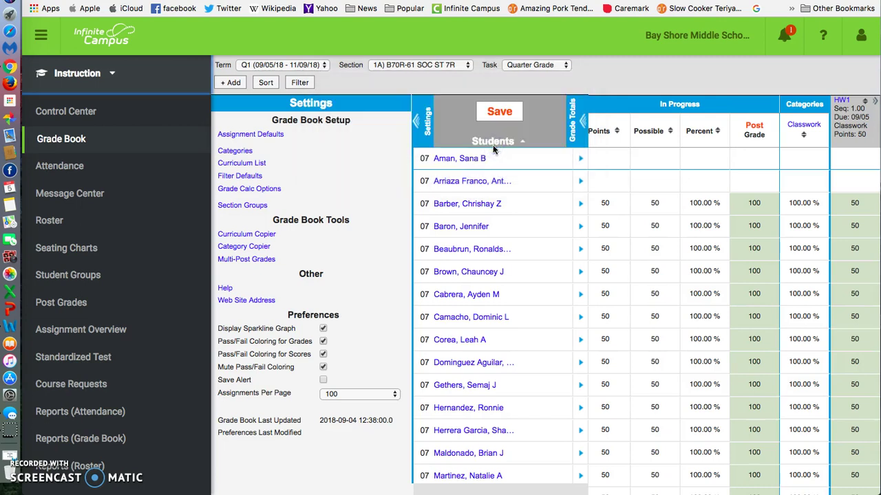
# Step: Open the account settings, leaving the grade book without saving the changes
pyautogui.click(866, 40)
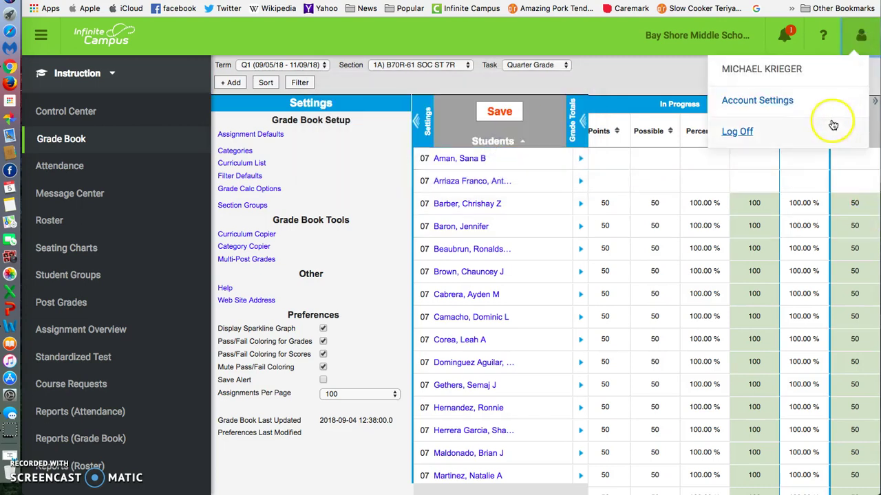
pyautogui.click(784, 104)
pyautogui.click(545, 156)
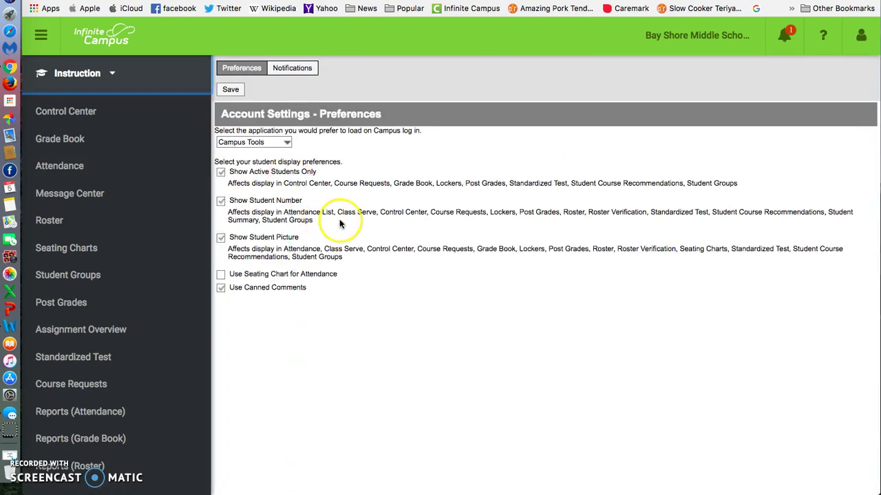